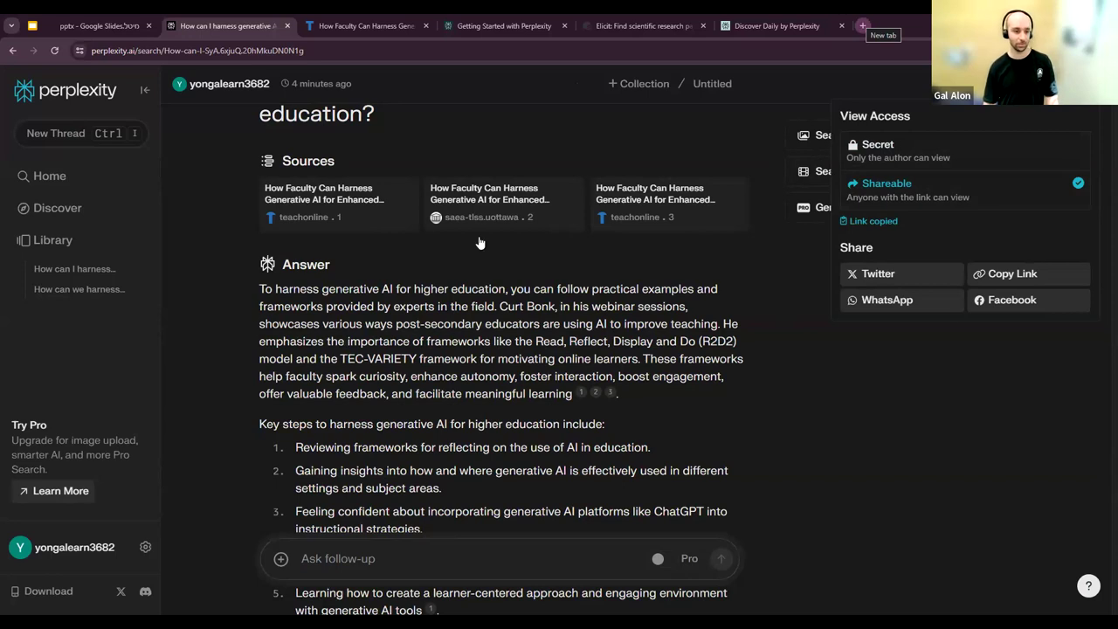
# Start a new collection for the open thread and title it "GenAI examples"
pyautogui.click(108, 257)
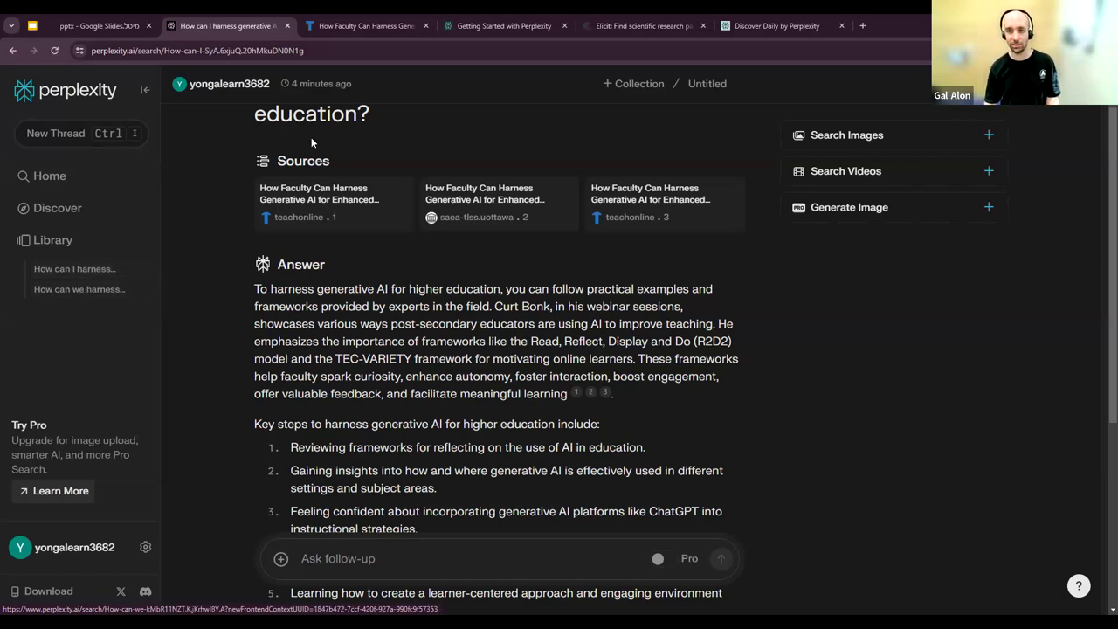
pyautogui.click(617, 87)
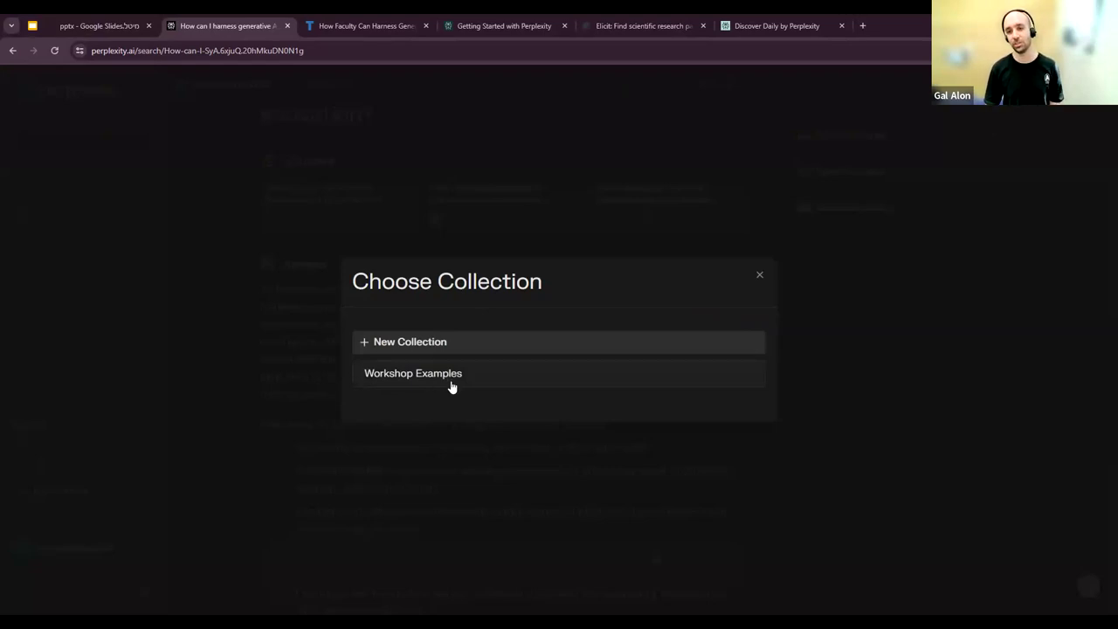
pyautogui.click(436, 353)
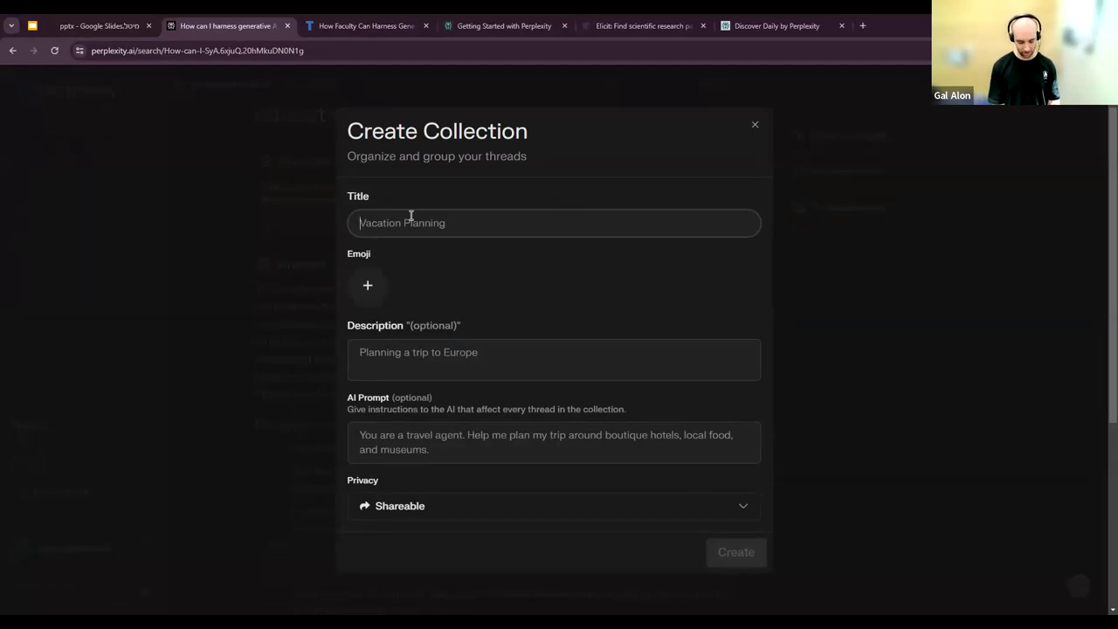
pyautogui.write('GenAI examples')
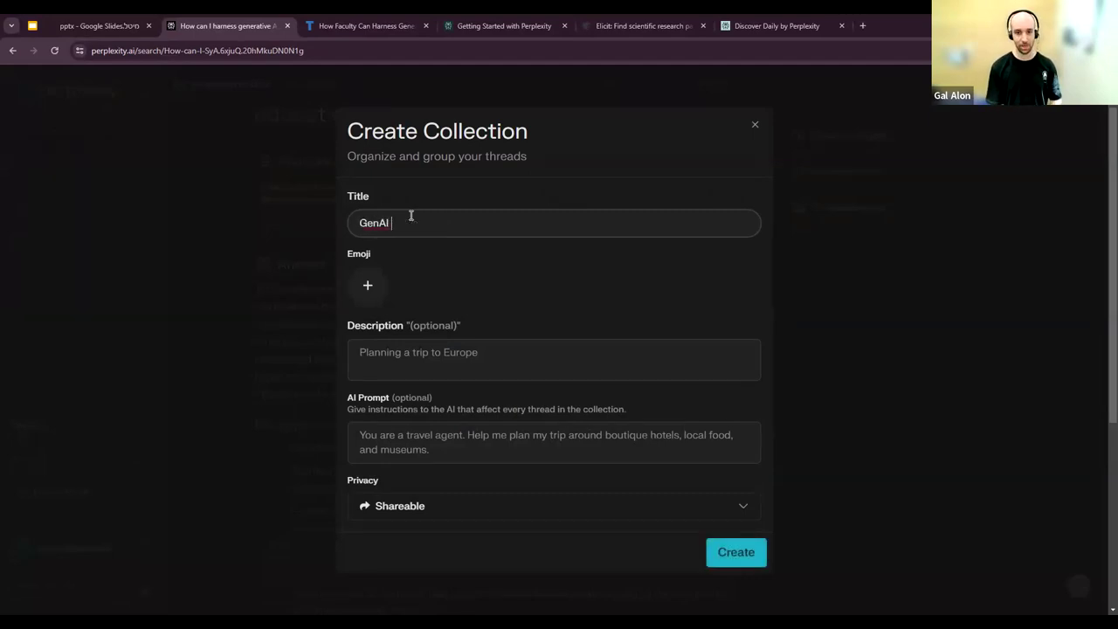
# Give the new collection a robot emoji and create it without a description
pyautogui.click(368, 285)
pyautogui.click(438, 277)
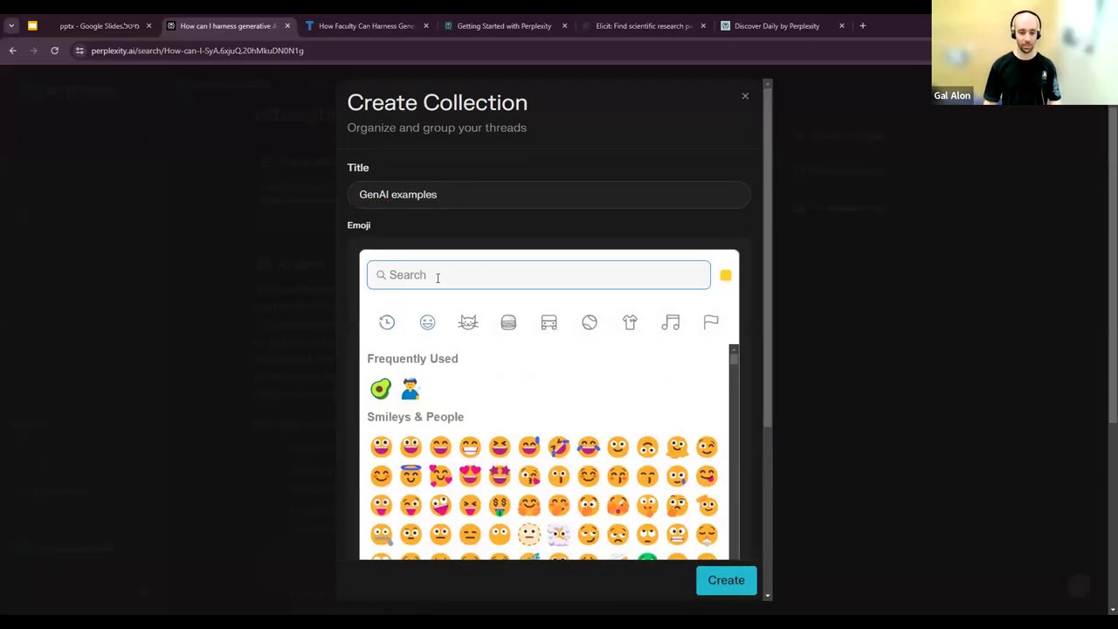
pyautogui.write('robot')
pyautogui.click(382, 386)
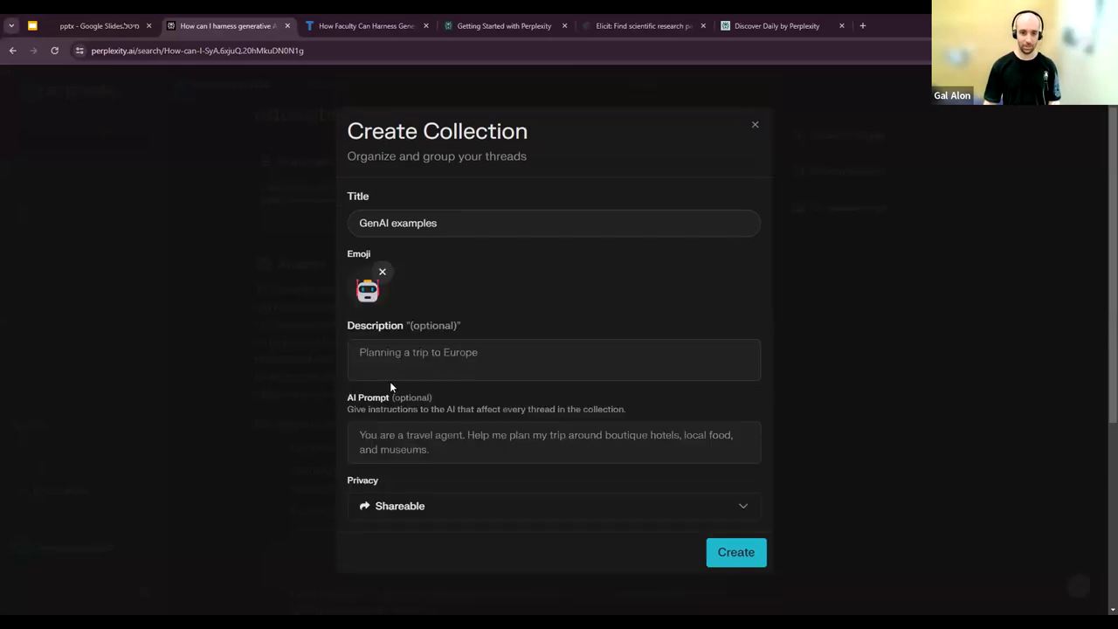
pyautogui.click(407, 357)
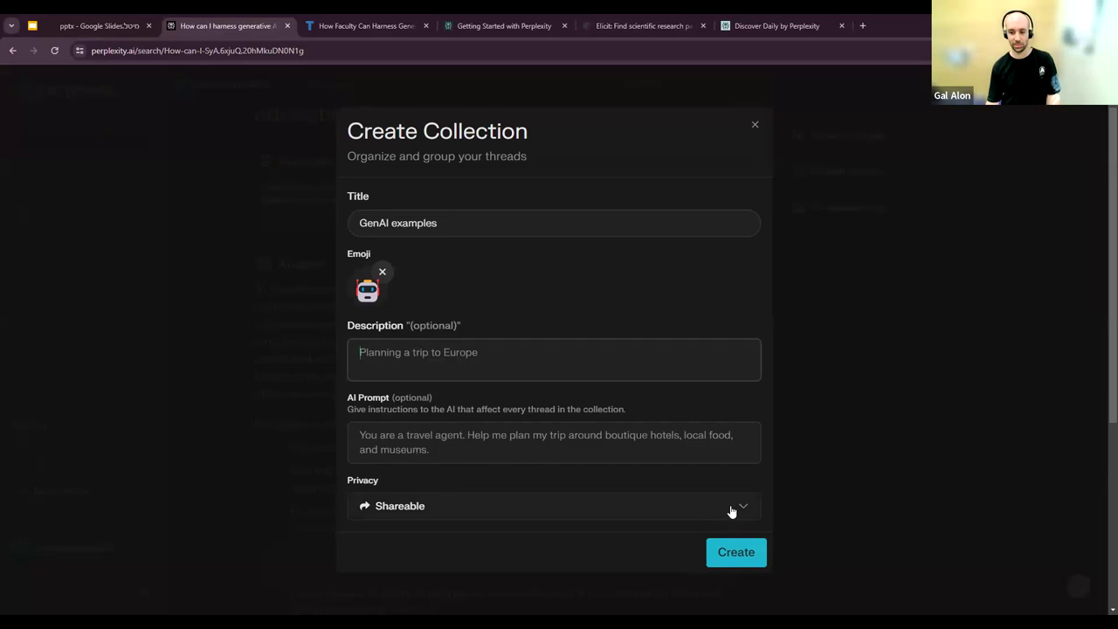
pyautogui.click(739, 563)
pyautogui.scroll(1, 611, 350)
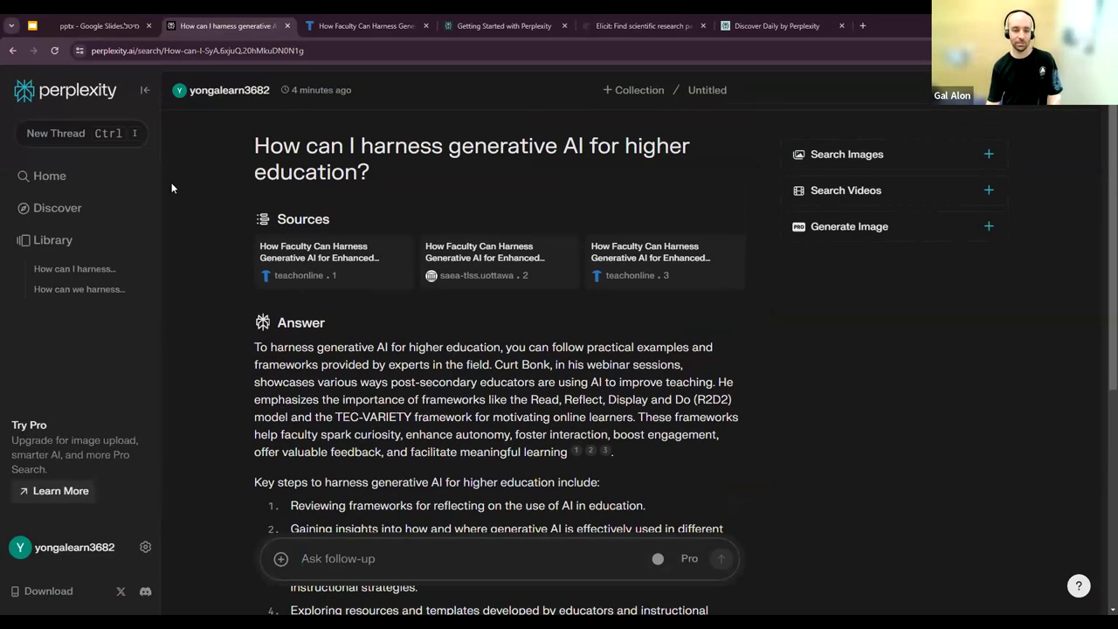
# Open the library and look over the saved threads and the collections they belong to
pyautogui.click(70, 245)
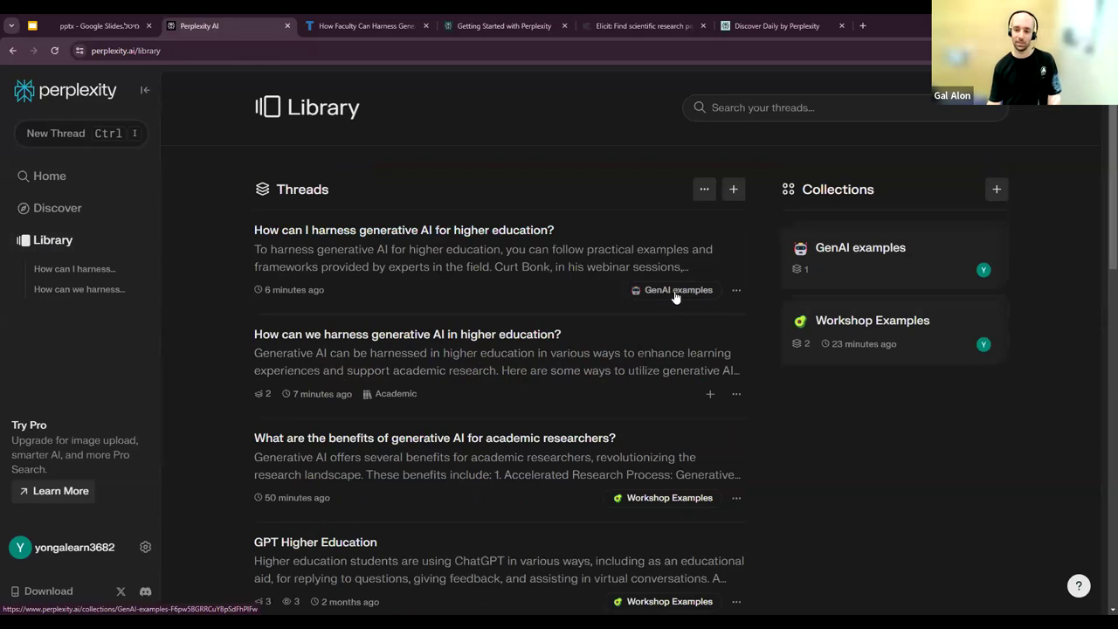
pyautogui.scroll(-3, 674, 297)
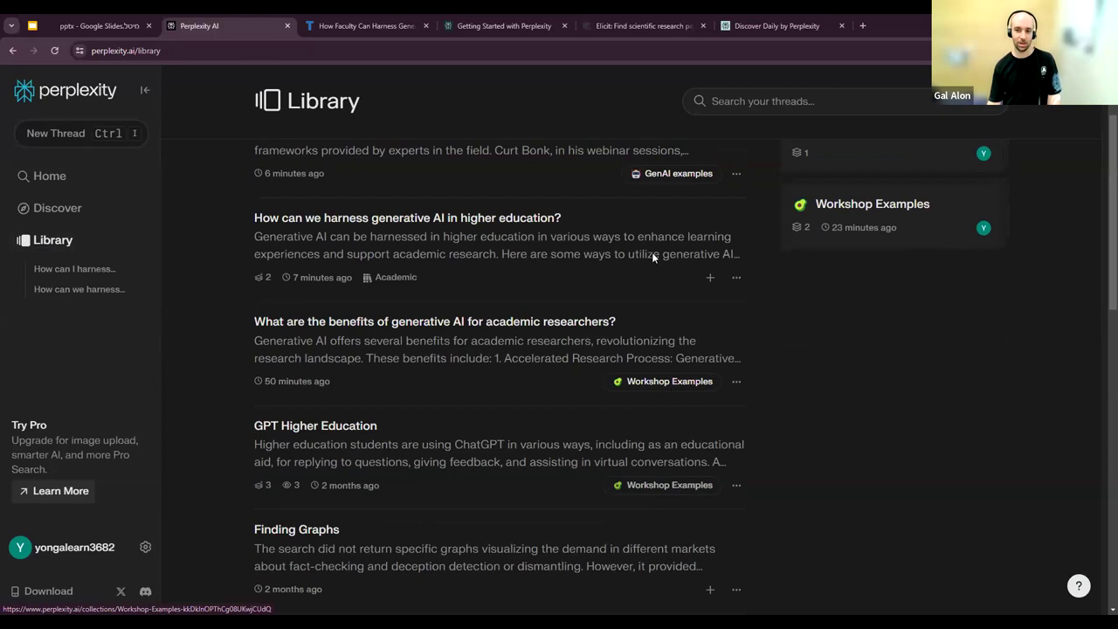
pyautogui.scroll(1, 654, 258)
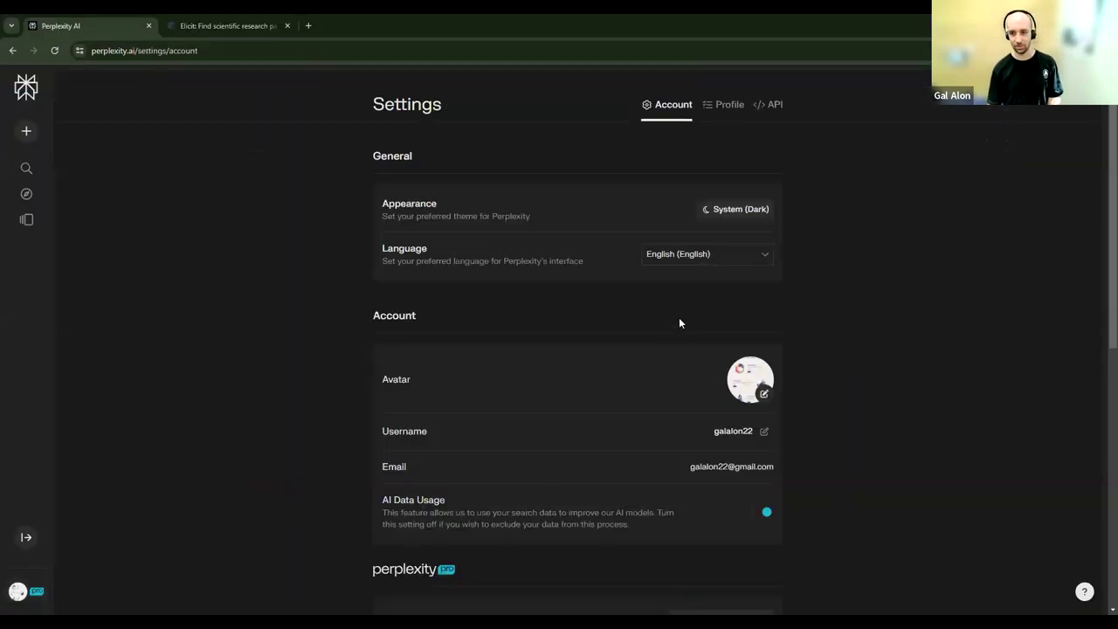
# Examine the available AI models in the Pro section of the account settings without choosing another one
pyautogui.scroll(-4, 679, 317)
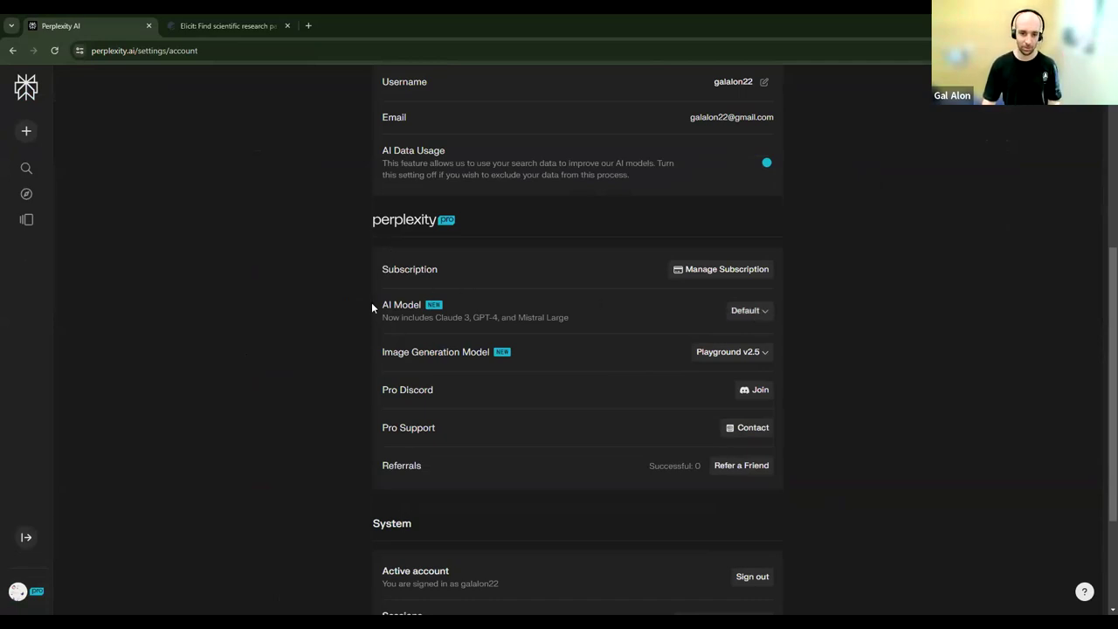
pyautogui.click(739, 317)
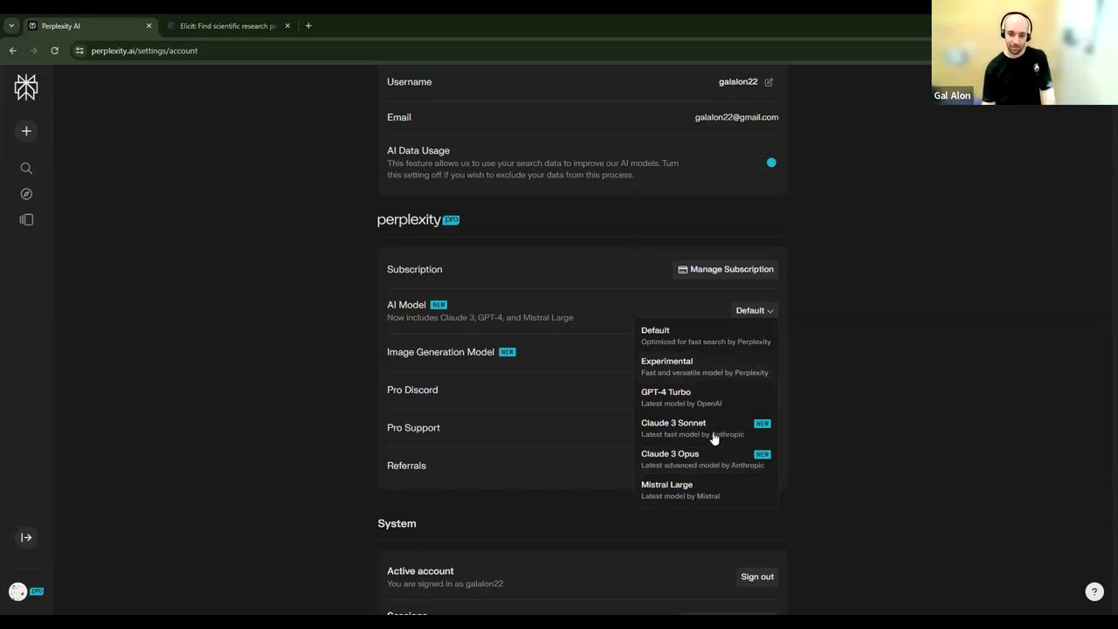
pyautogui.click(240, 350)
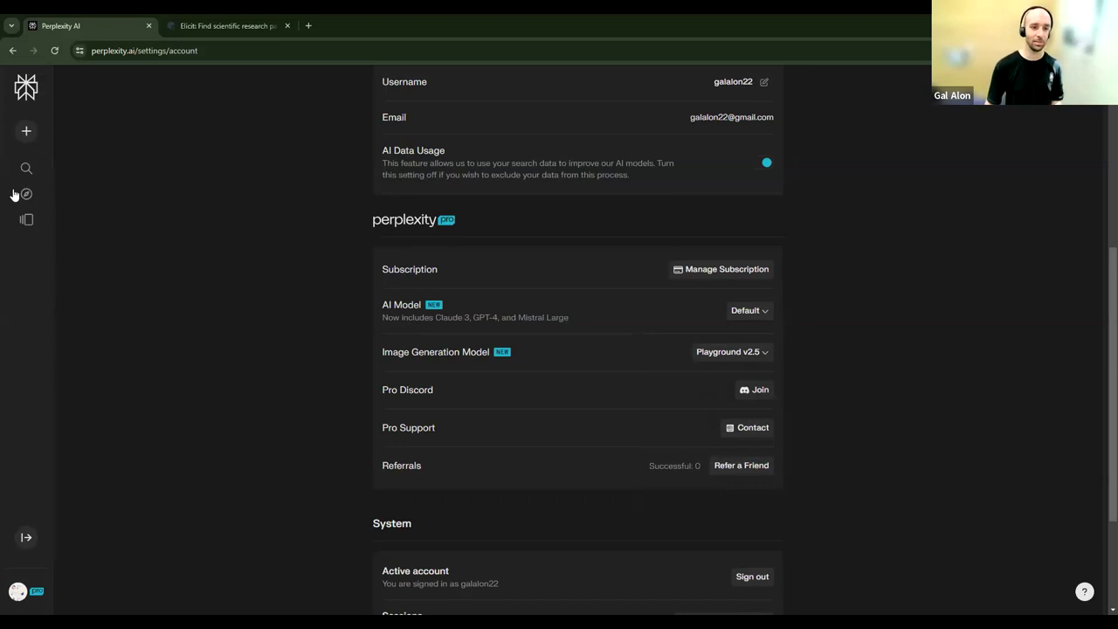
# Open a new thread prompt and examine its search focus options, leaving the prompt empty
pyautogui.click(26, 130)
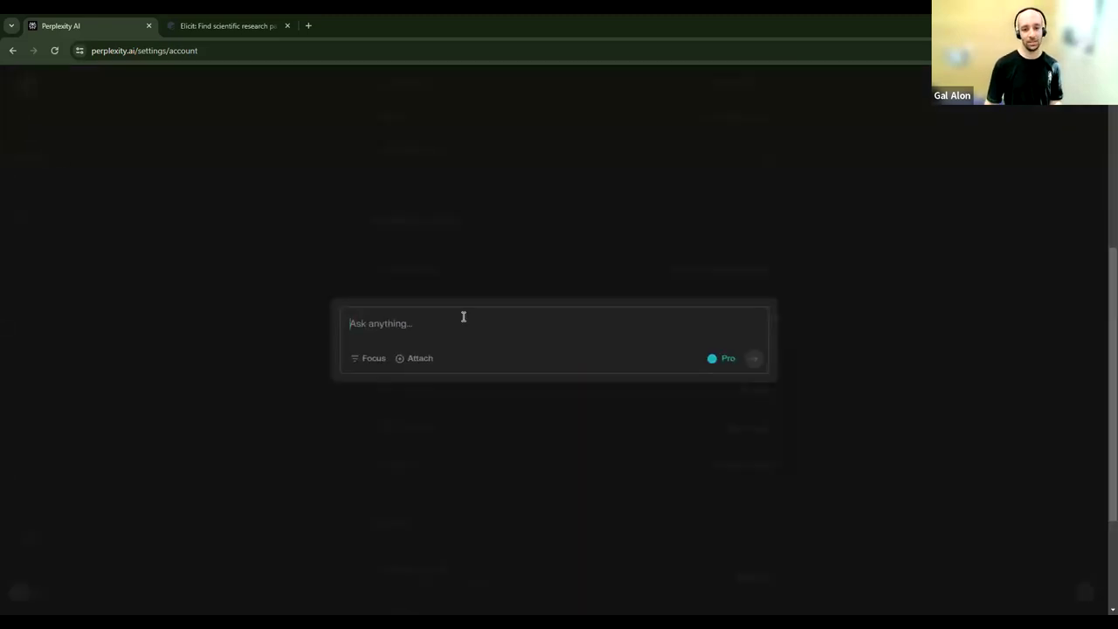
pyautogui.click(356, 360)
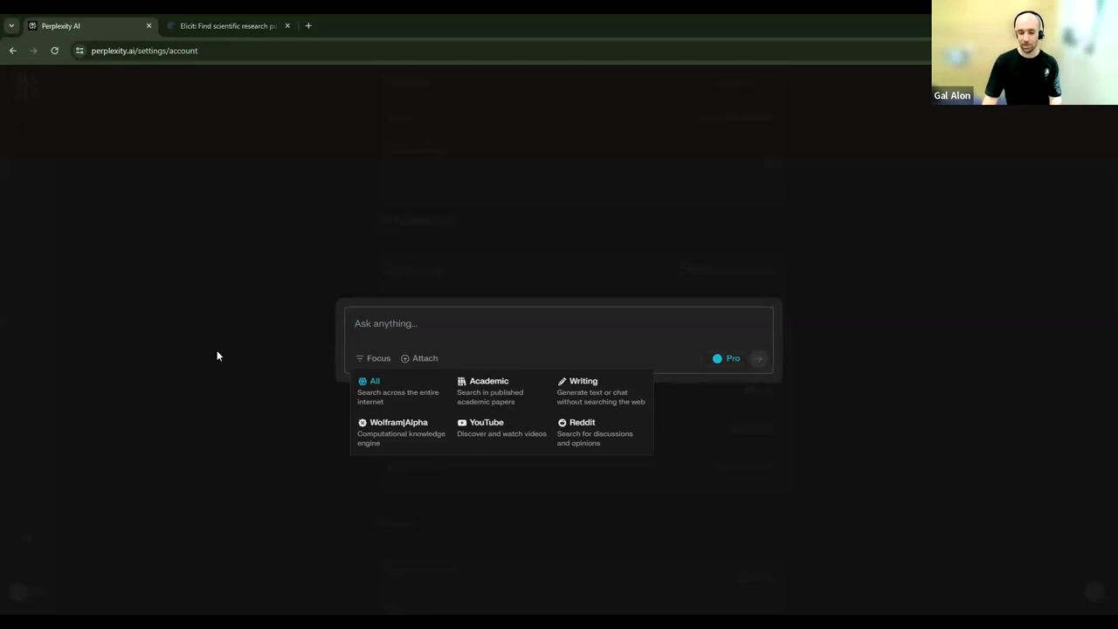
pyautogui.click(222, 322)
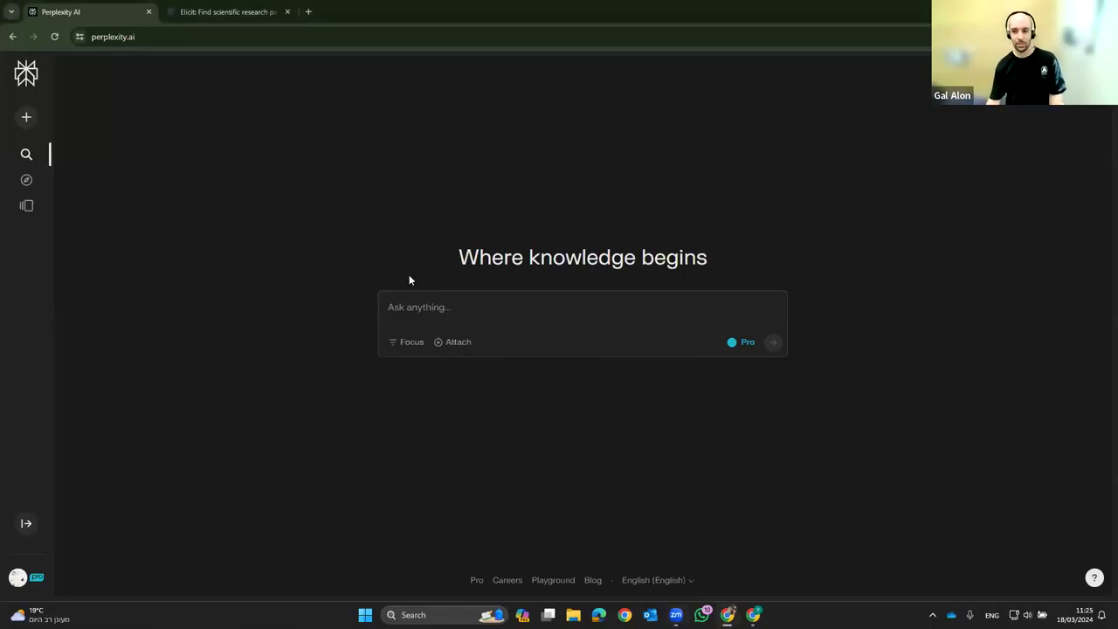
# Switch to the browser window showing the library and enter "How can we harness generative ai for research on psychology?" in a new thread
pyautogui.hotkey('alt', 'Tab')
pyautogui.click(847, 275)
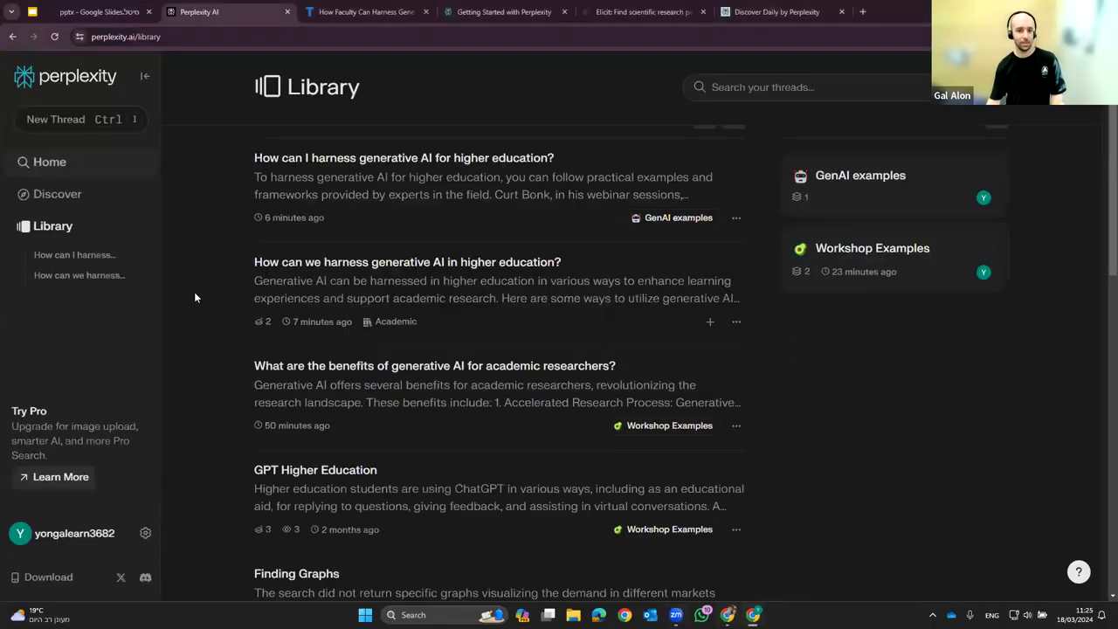
pyautogui.click(68, 116)
pyautogui.write('How can ')
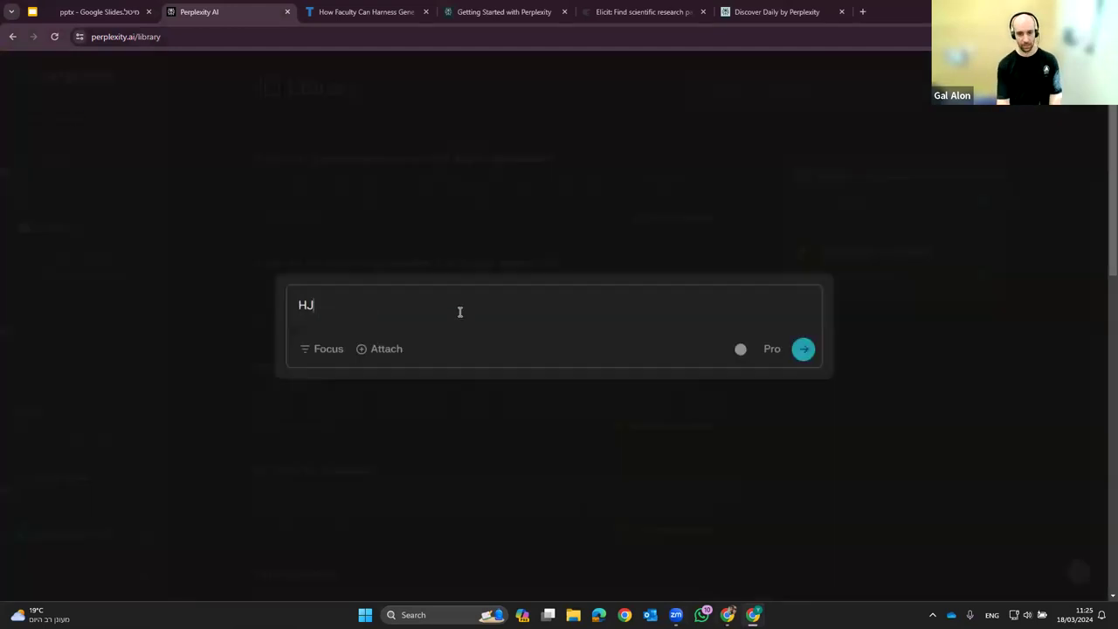
pyautogui.write('we harness ')
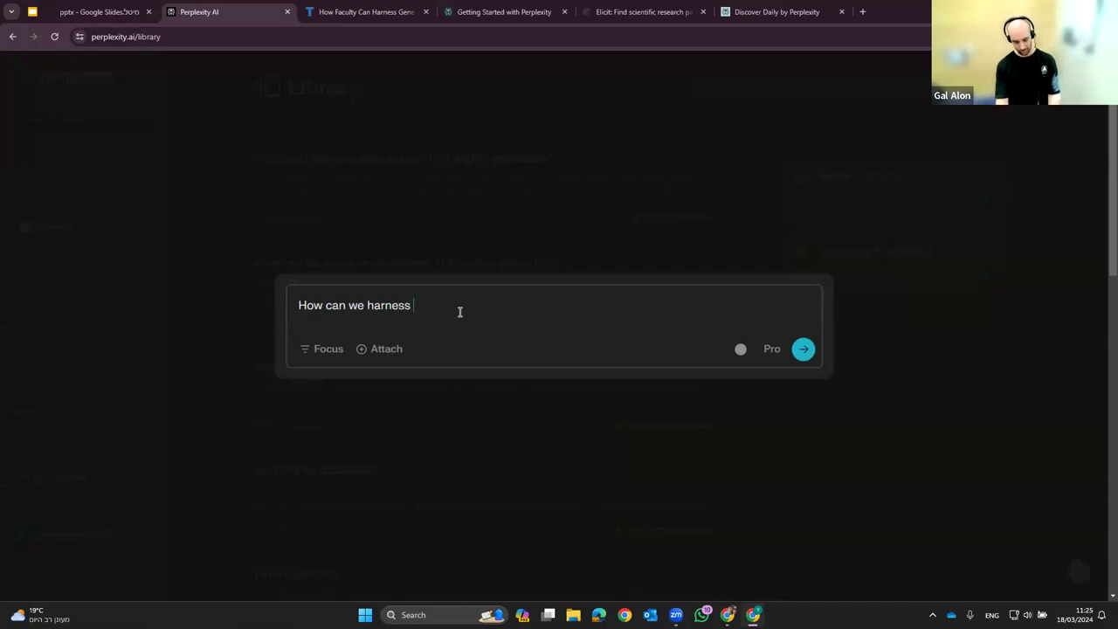
pyautogui.write('generative ai for er')
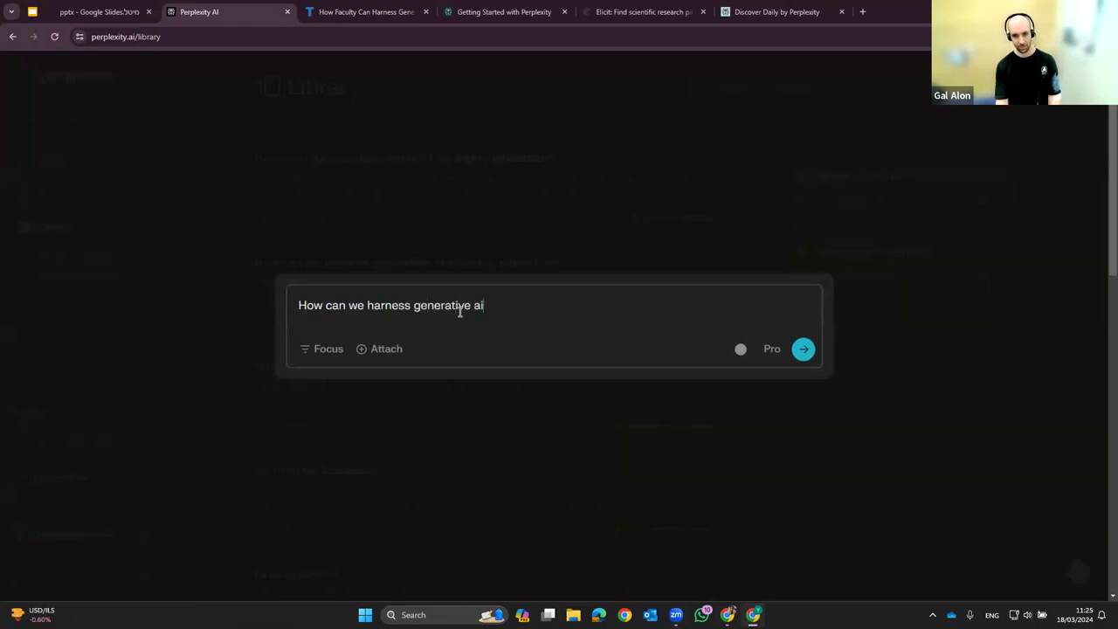
pyautogui.press('BackSpace')
pyautogui.press('BackSpace')
pyautogui.write('resa')
pyautogui.press('BackSpace')
pyautogui.write('ear')
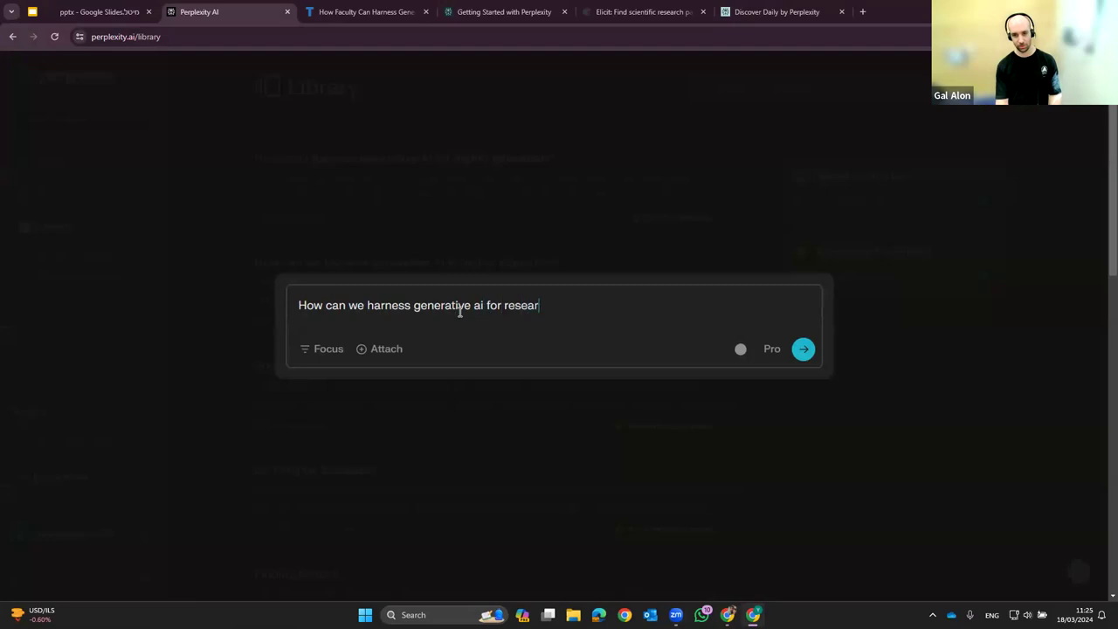
pyautogui.write('ch on ')
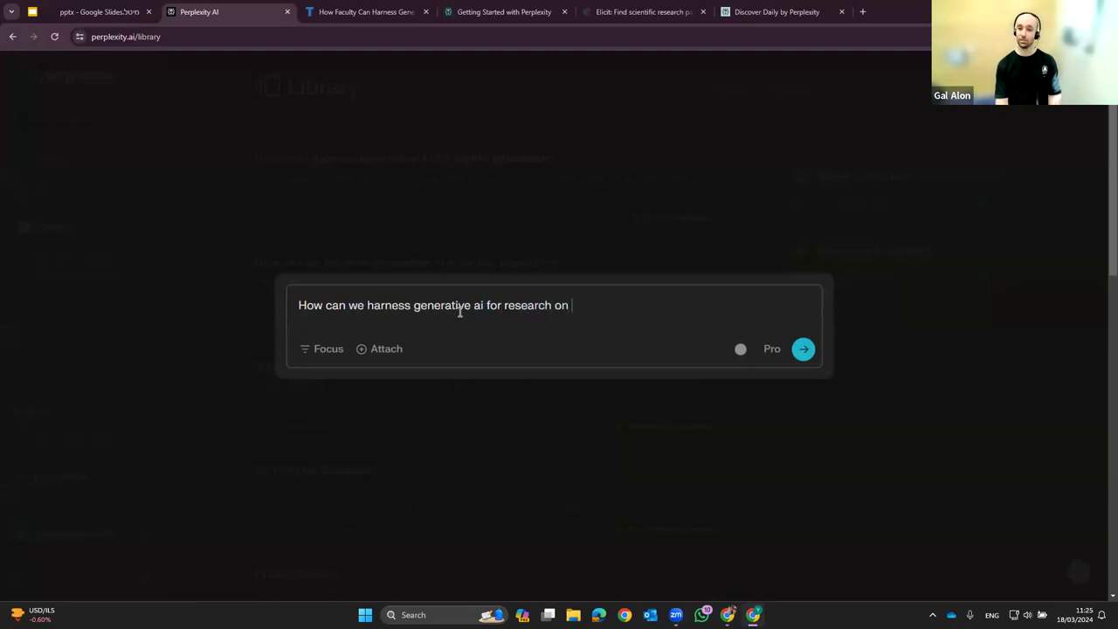
pyautogui.write('psycho')
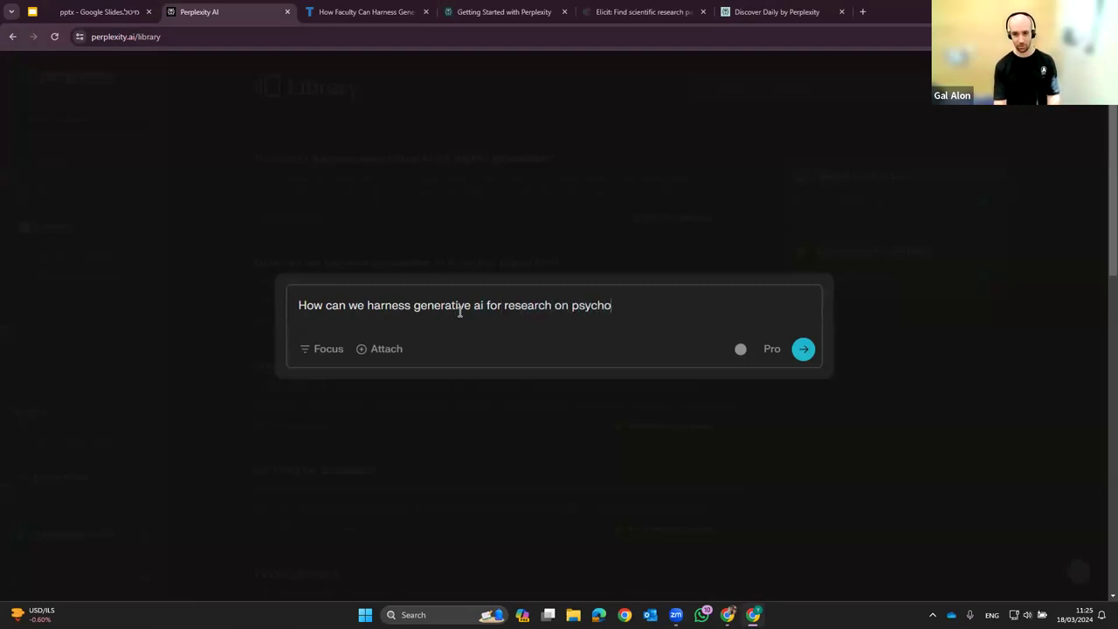
pyautogui.write('logy?')
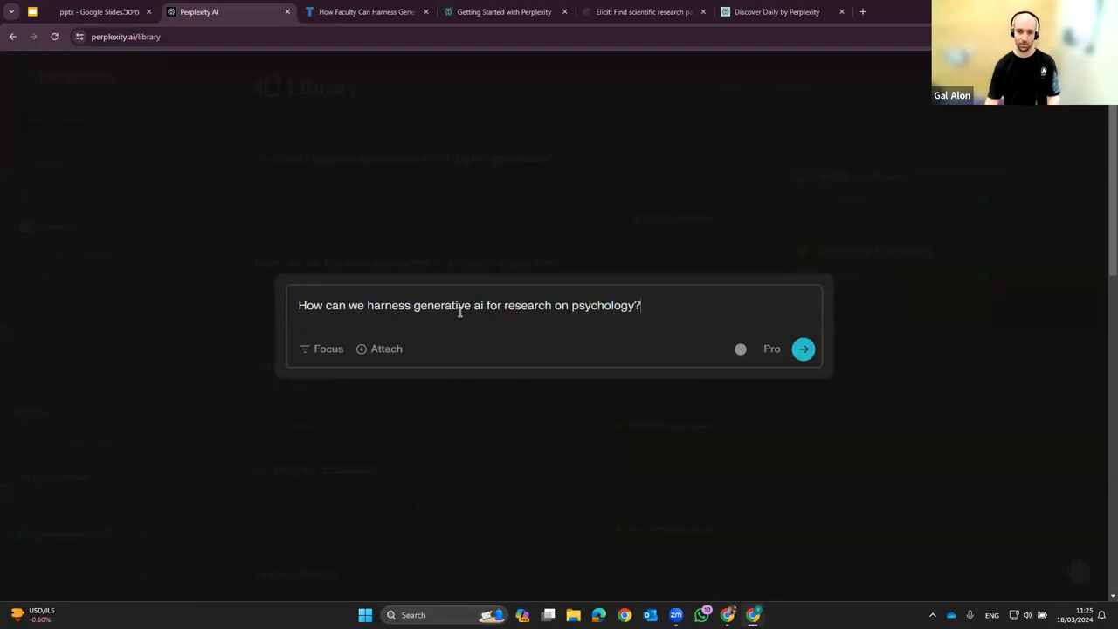
# Set the question's focus to Academic, submit it and look through the answer
pyautogui.click(334, 349)
pyautogui.click(470, 388)
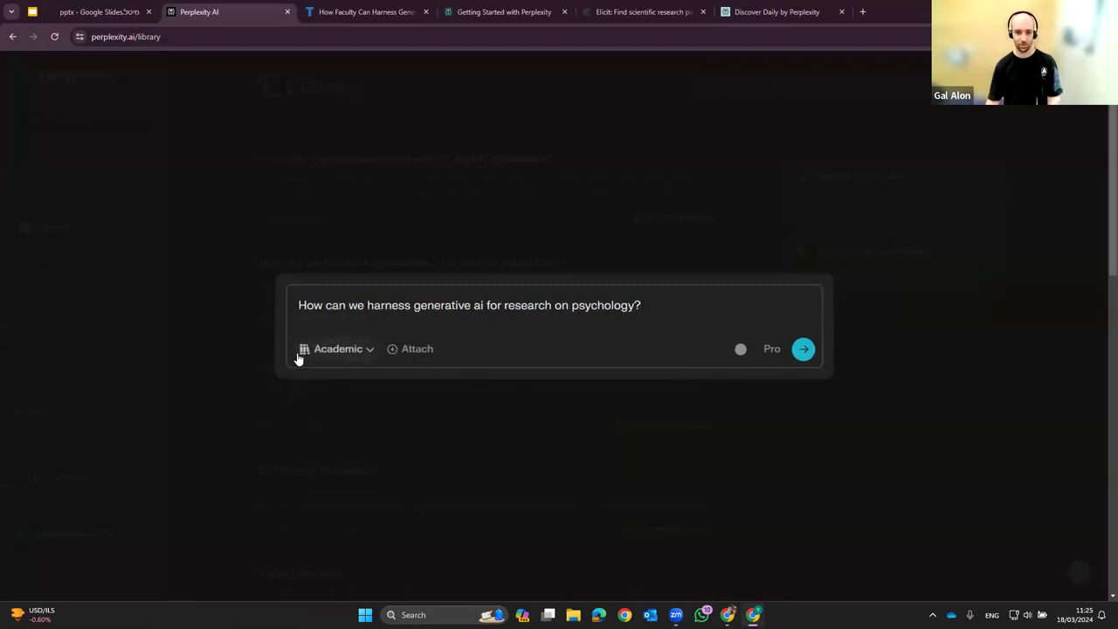
pyautogui.click(804, 349)
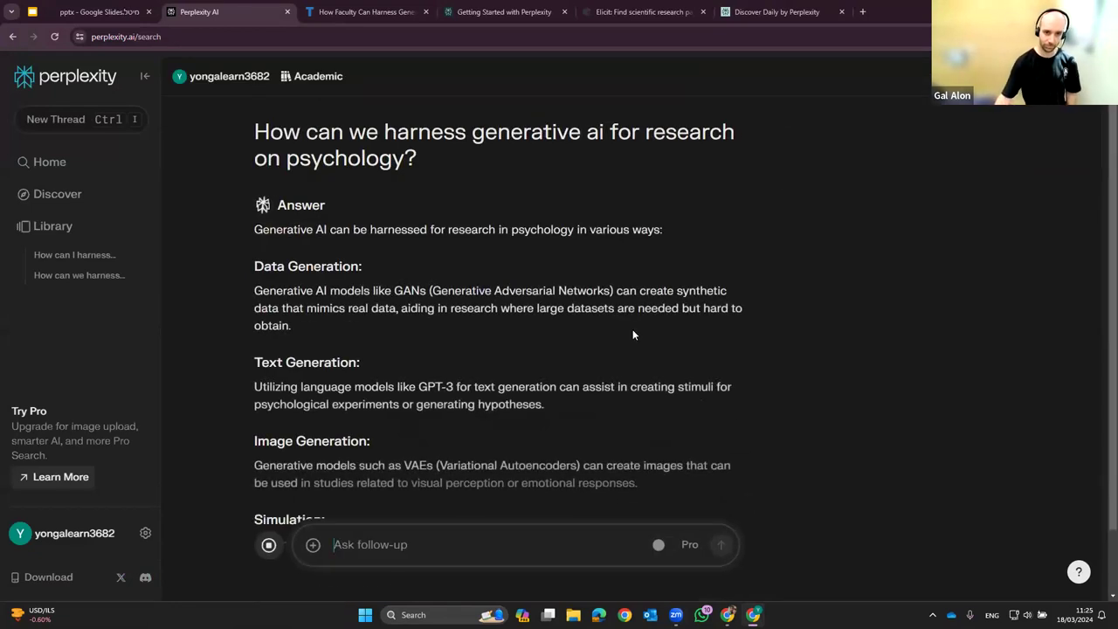
pyautogui.scroll(-4, 416, 267)
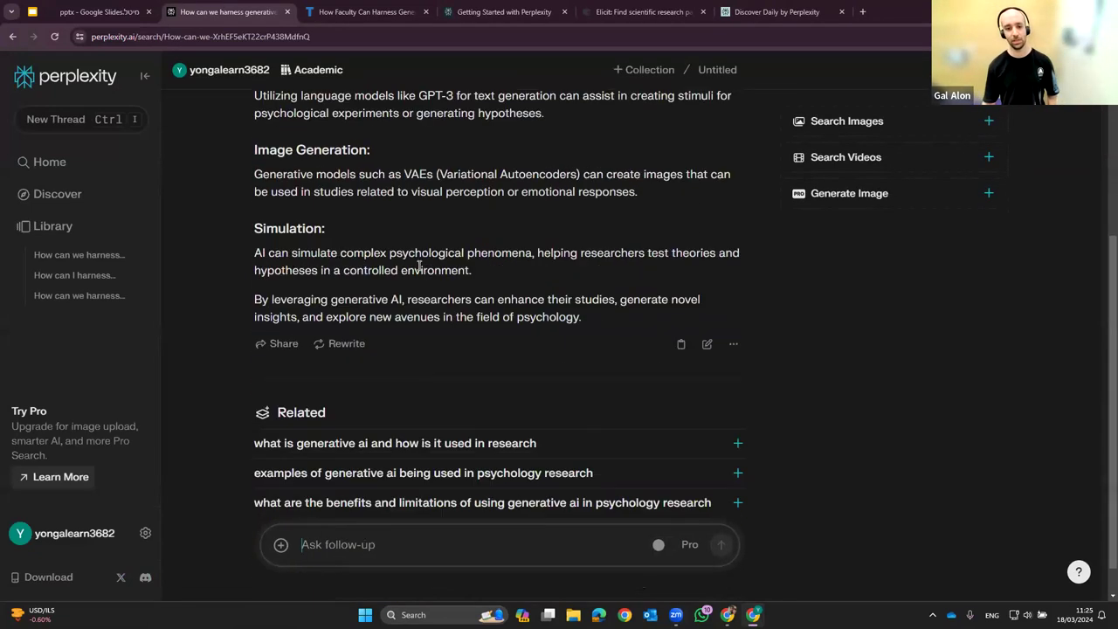
pyautogui.scroll(3, 416, 271)
pyautogui.scroll(1, 417, 273)
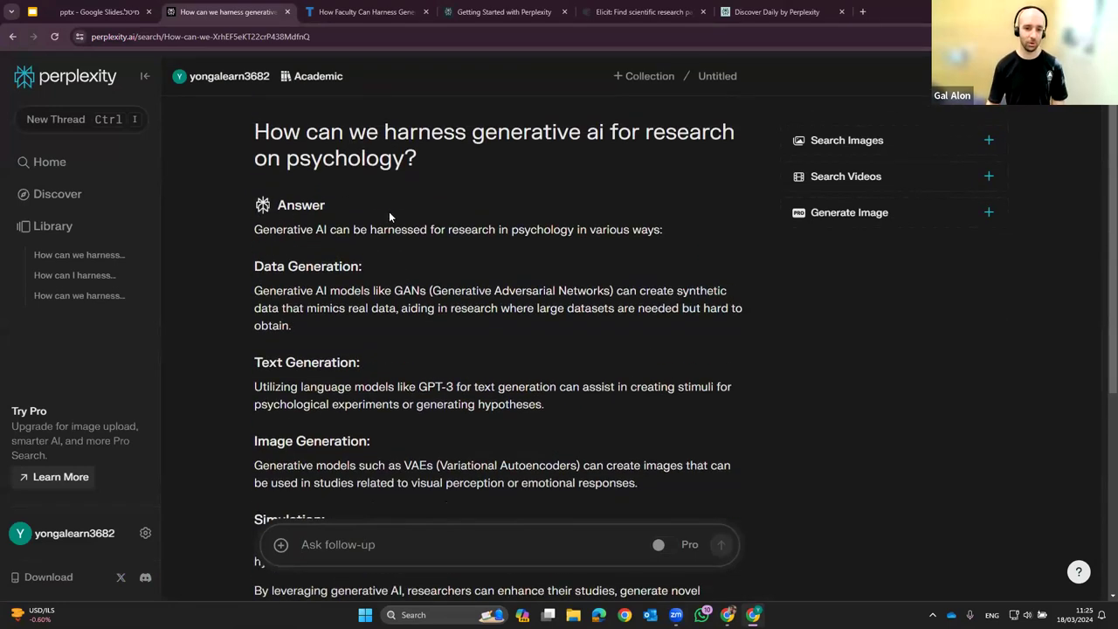
pyautogui.click(91, 119)
pyautogui.click(349, 350)
pyautogui.click(325, 378)
pyautogui.write('Ho')
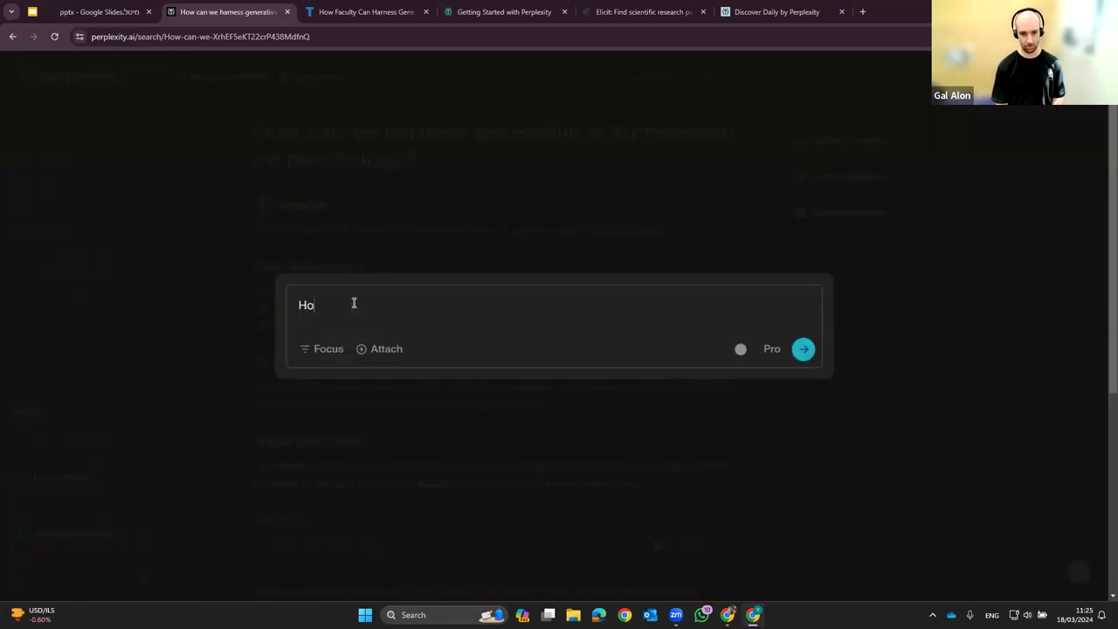
pyautogui.write('w can we harness')
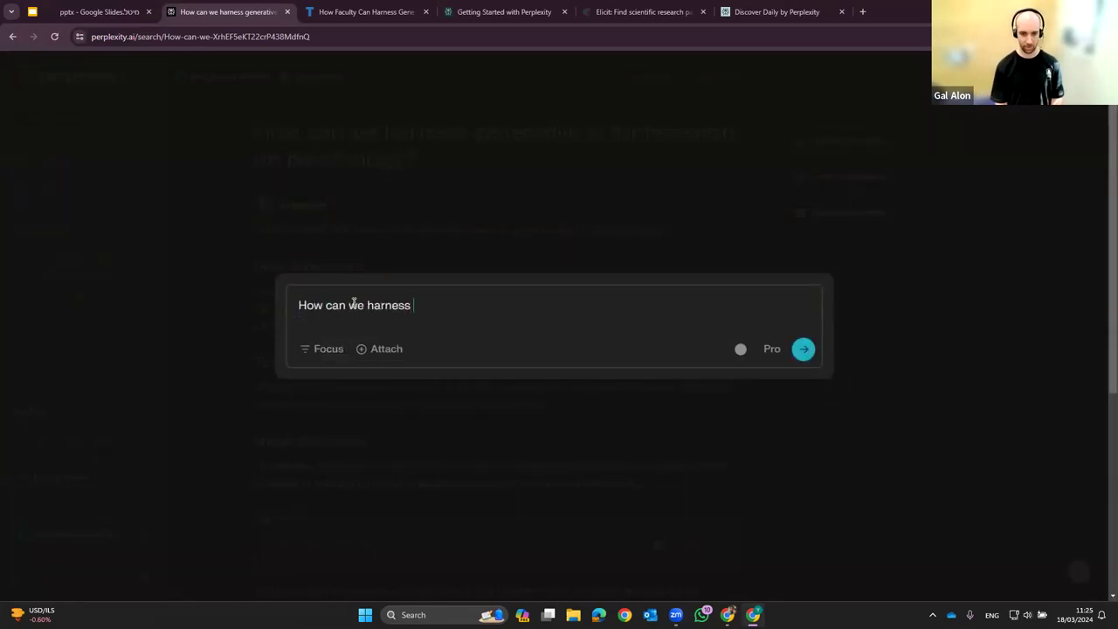
pyautogui.write(' generative AI for research ')
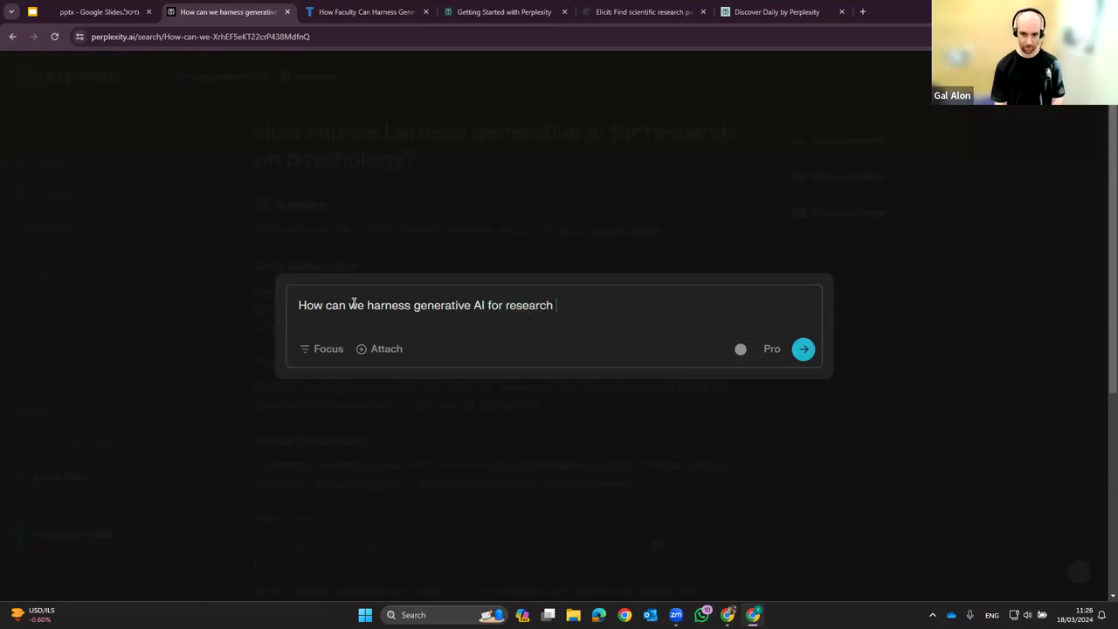
pyautogui.write('in psychology?')
pyautogui.click(263, 359)
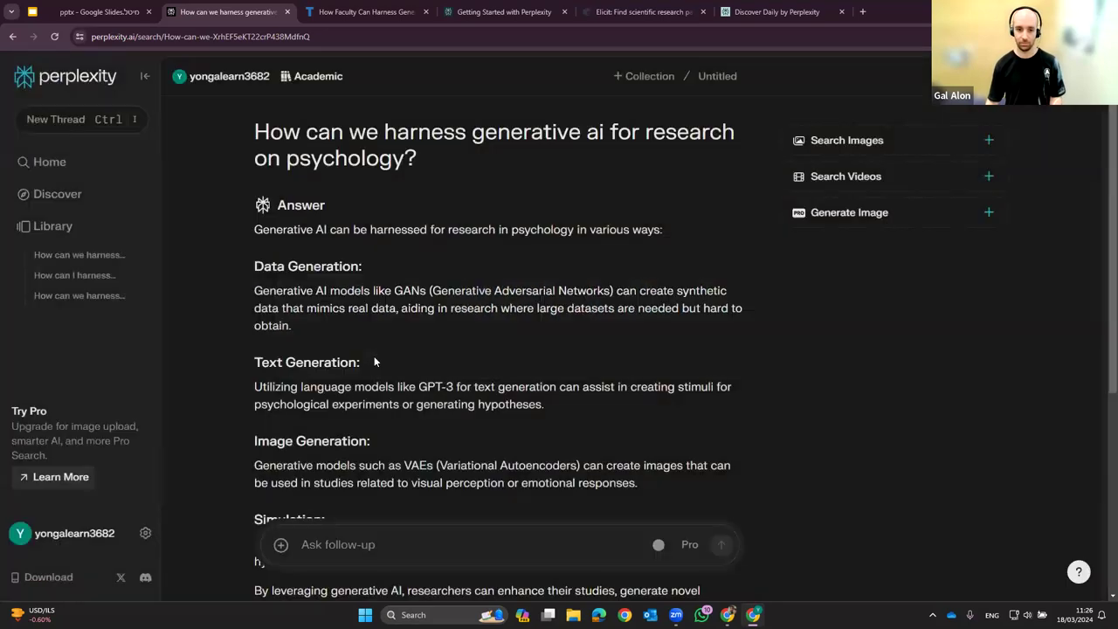
# Start a new thread asking "How can we harness generative AI for research in psychology?" without a specific focus and submit it
pyautogui.hotkey('ctrl', 'i')
pyautogui.write('How can we har')
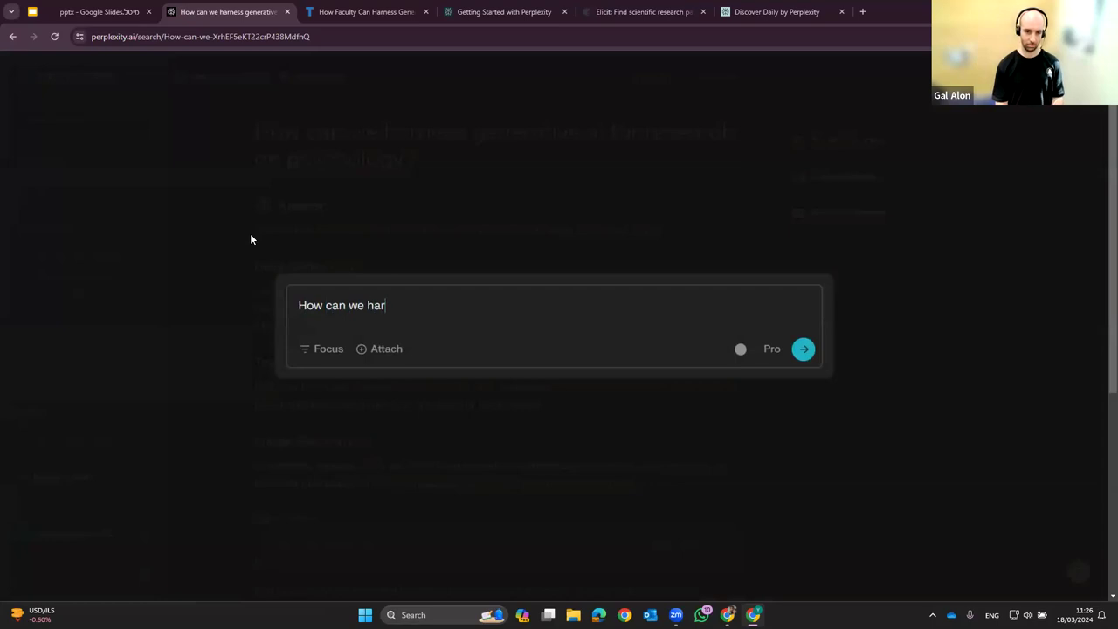
pyautogui.write('ness generative AI')
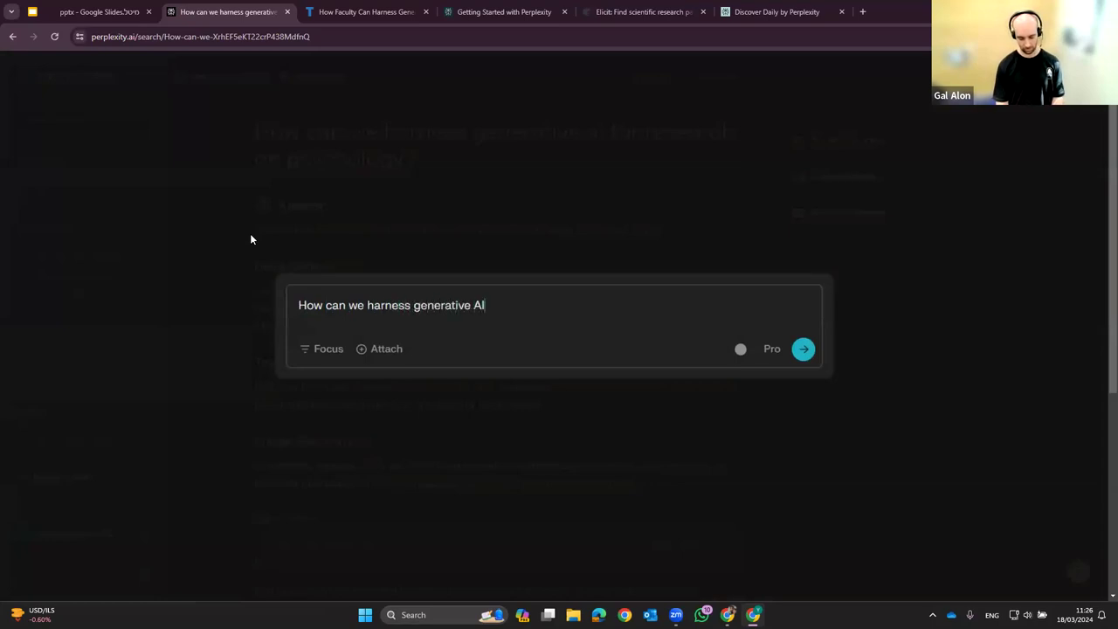
pyautogui.write(' for research in psychology')
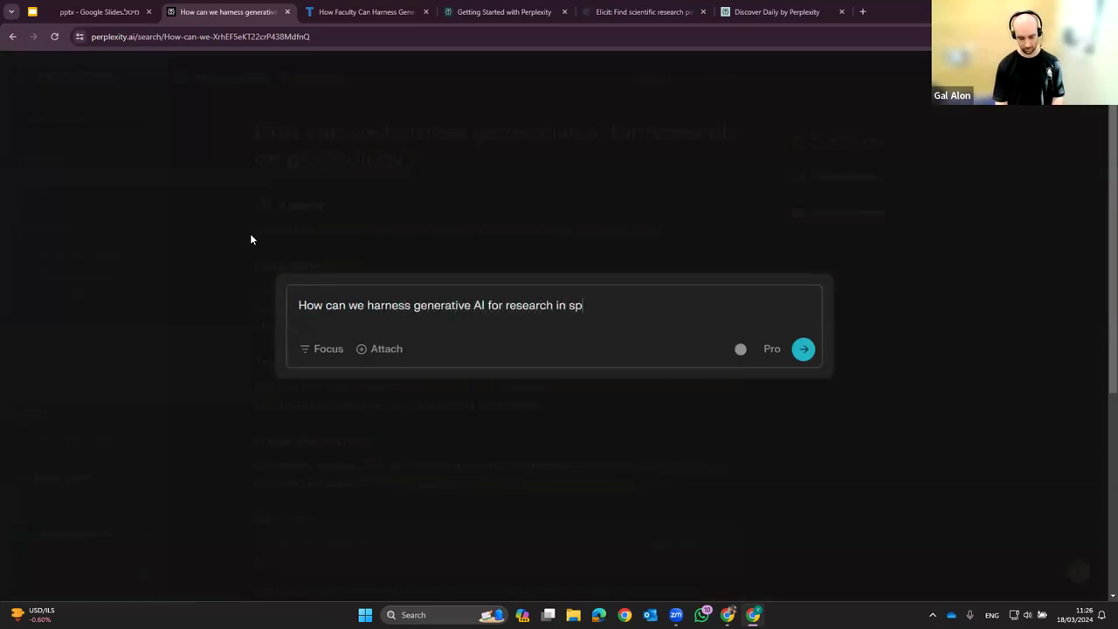
pyautogui.write('?')
pyautogui.hotkey('ctrl', 'a')
pyautogui.press('Right')
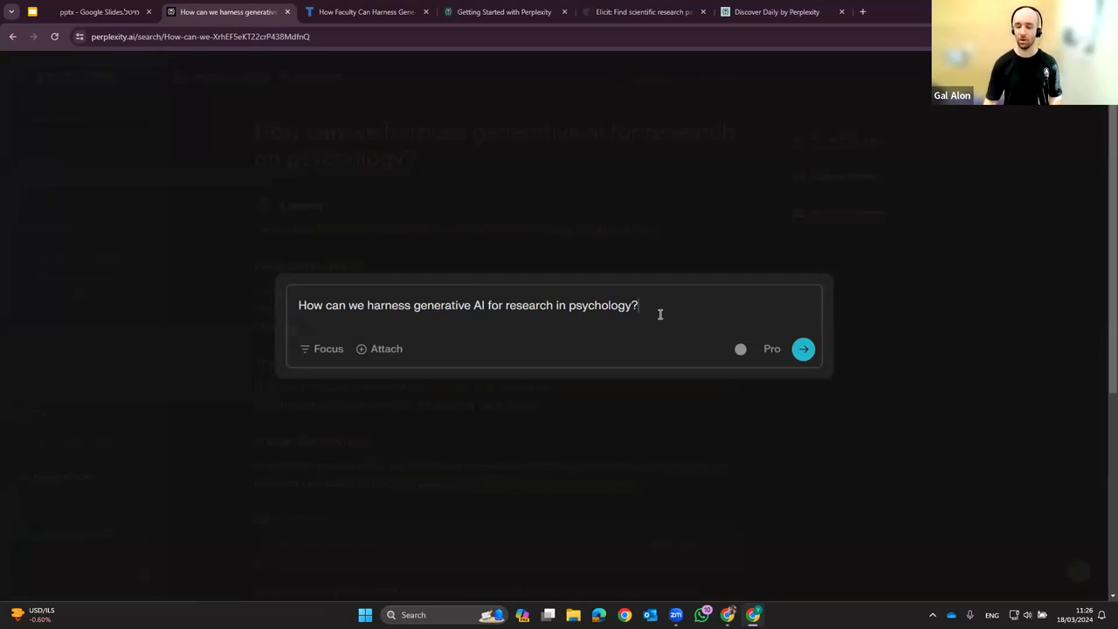
pyautogui.click(803, 350)
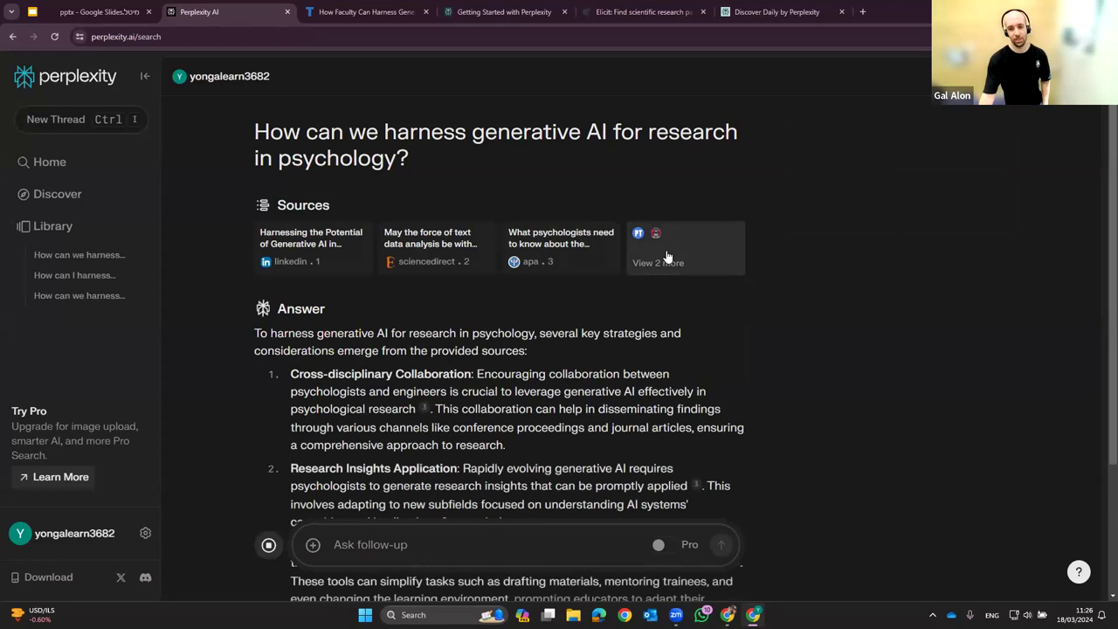
# Open the answer's full source list and remove the second and third sources, from sciencedirect and apa
pyautogui.click(646, 263)
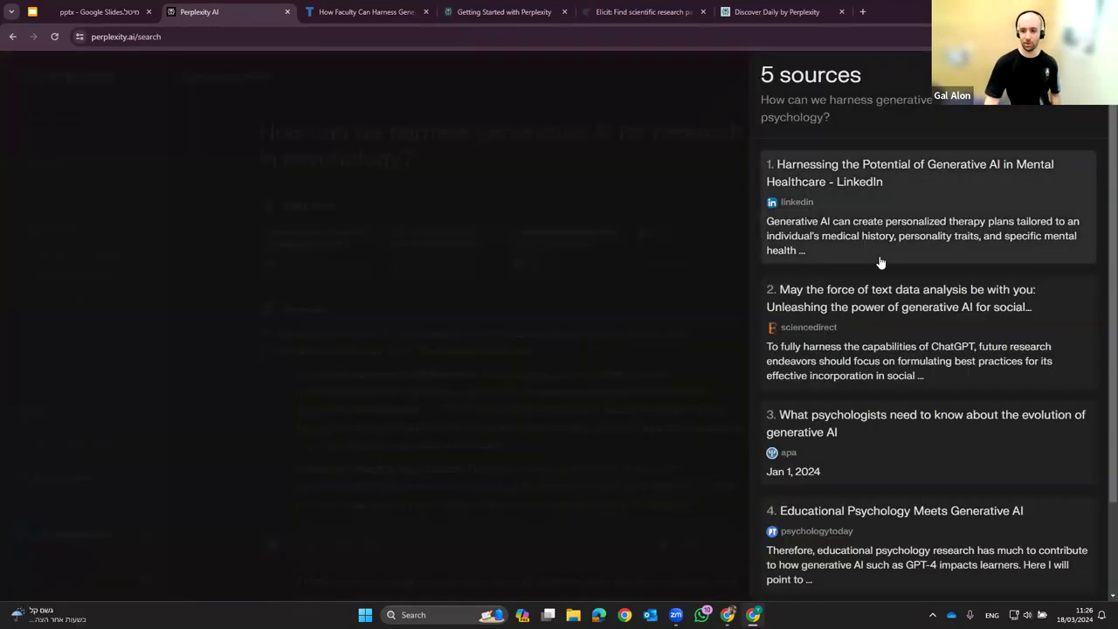
pyautogui.scroll(-1, 848, 291)
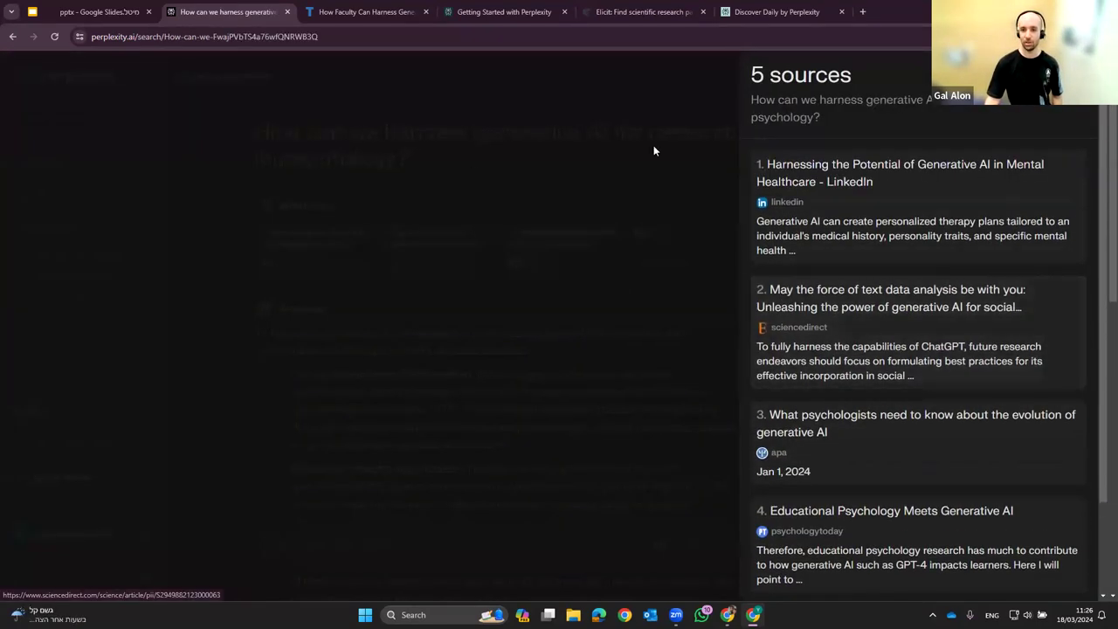
pyautogui.click(629, 262)
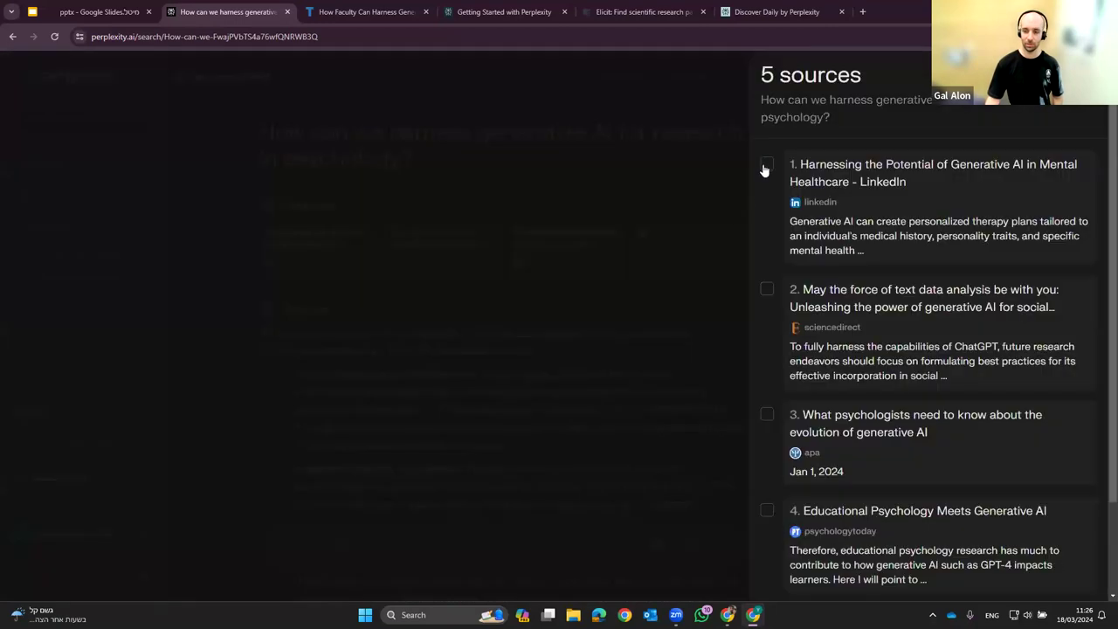
pyautogui.click(765, 166)
pyautogui.click(767, 291)
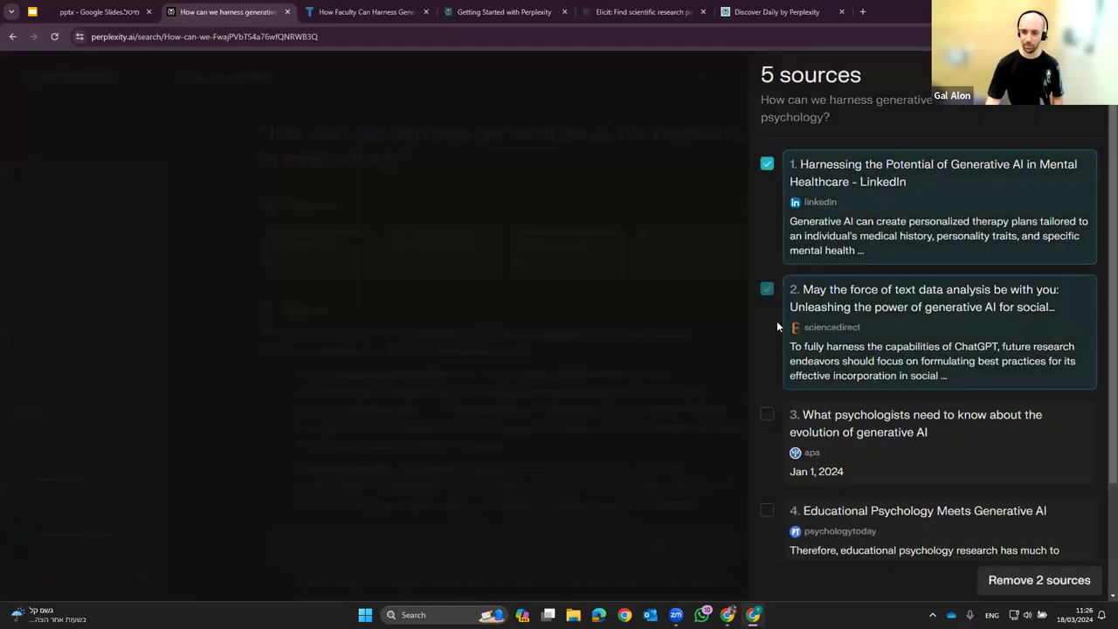
pyautogui.click(768, 166)
pyautogui.click(767, 415)
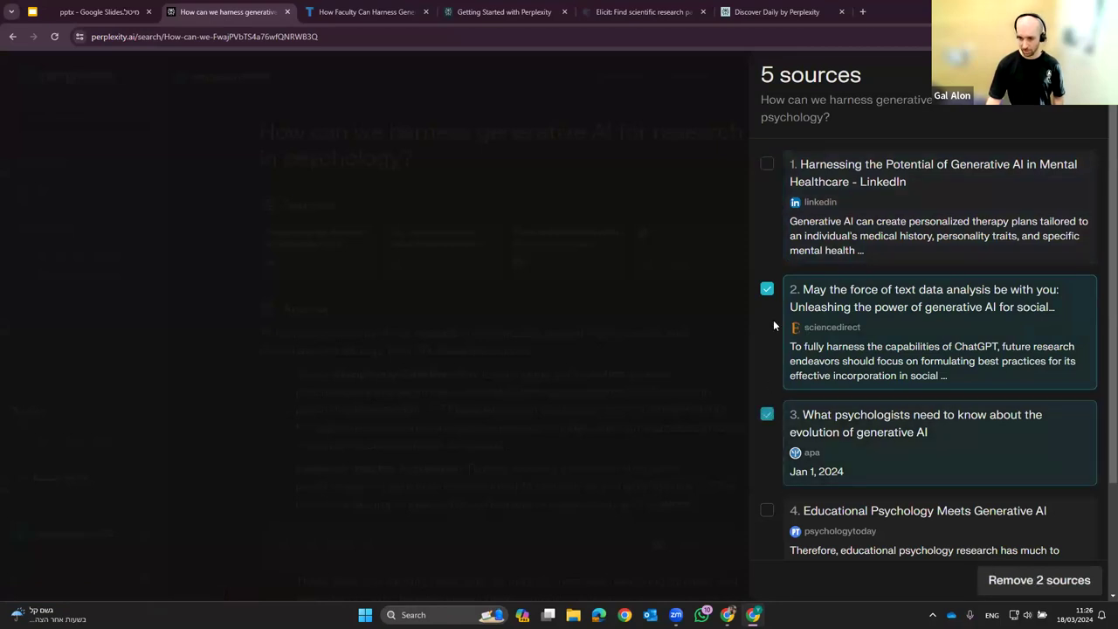
pyautogui.click(1005, 585)
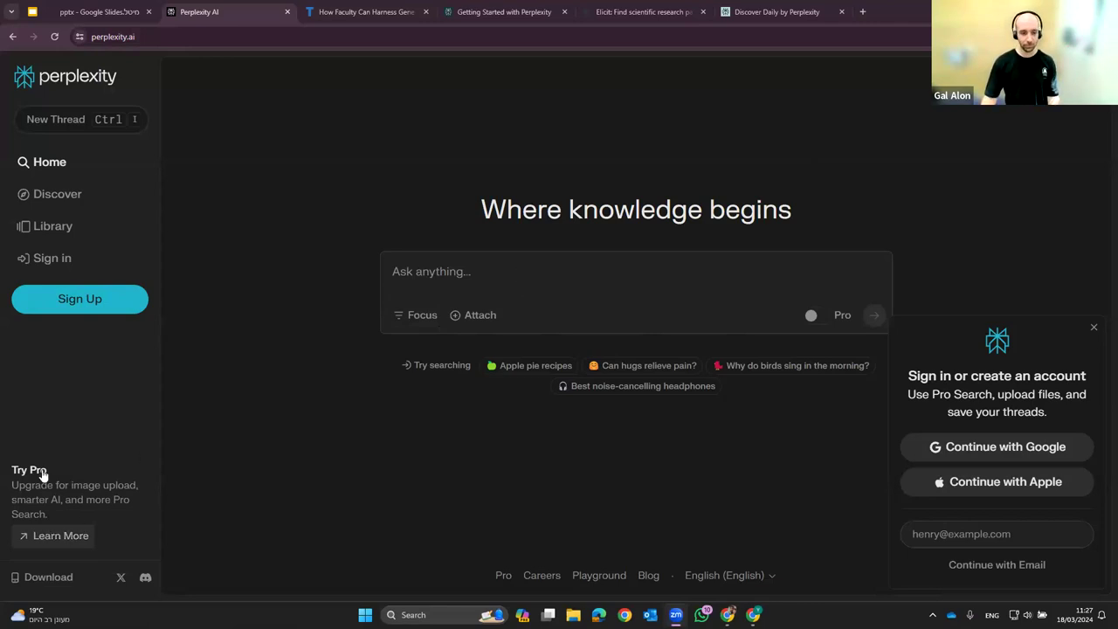
# Sign up to Perplexity by continuing with the Google account
pyautogui.click(81, 298)
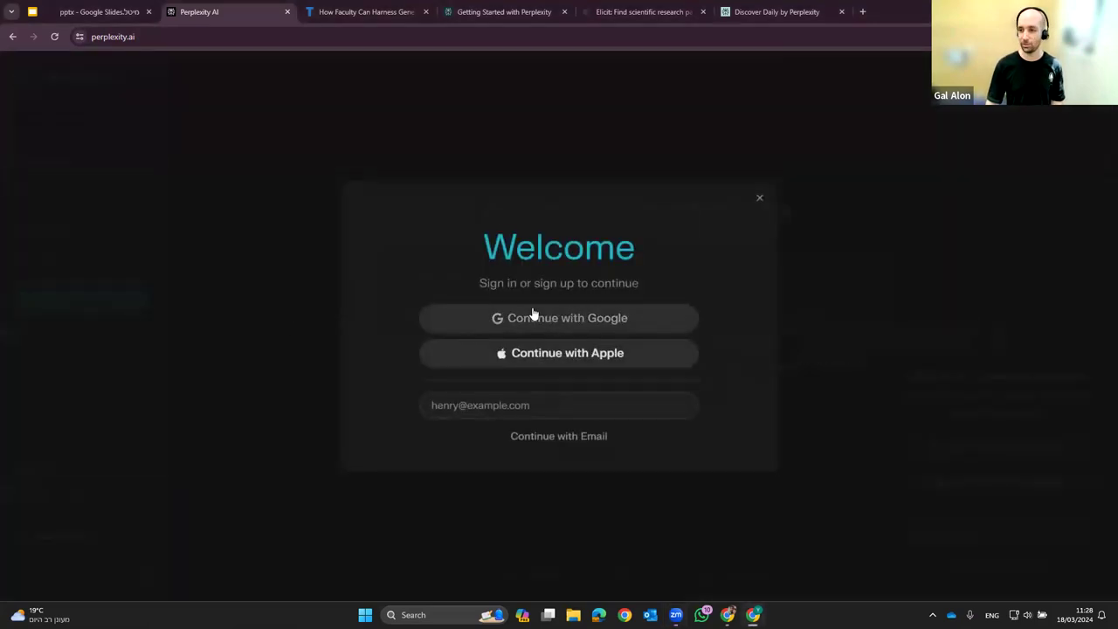
pyautogui.click(594, 321)
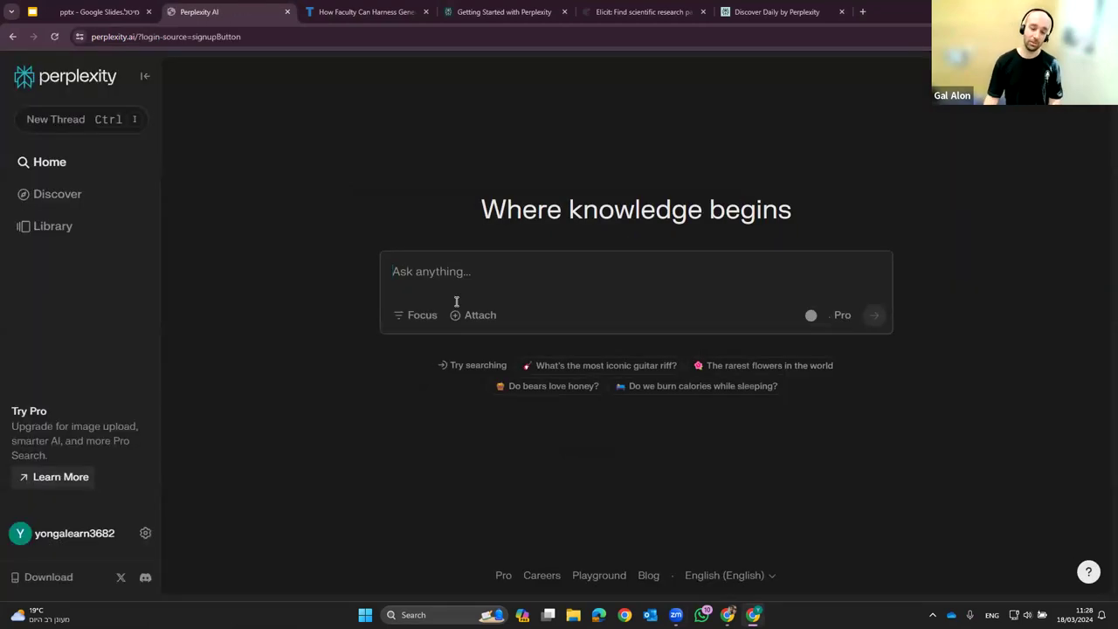
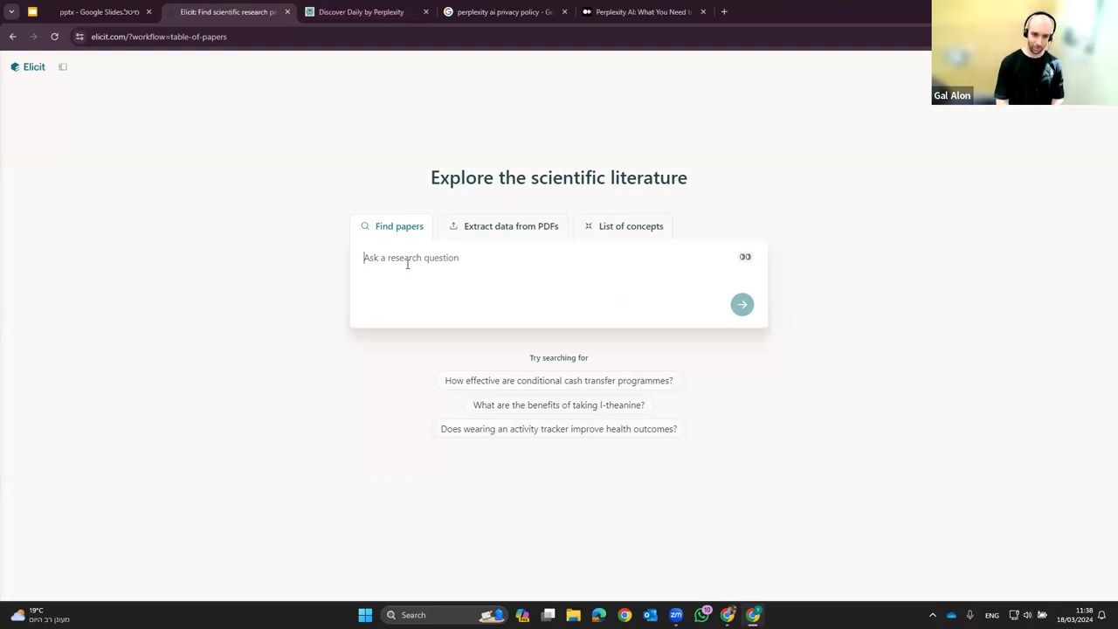
# Search for papers with the research question "How can we harness generative AI for higher education?"
pyautogui.write('sd')
pyautogui.press('BackSpace')
pyautogui.press('BackSpace')
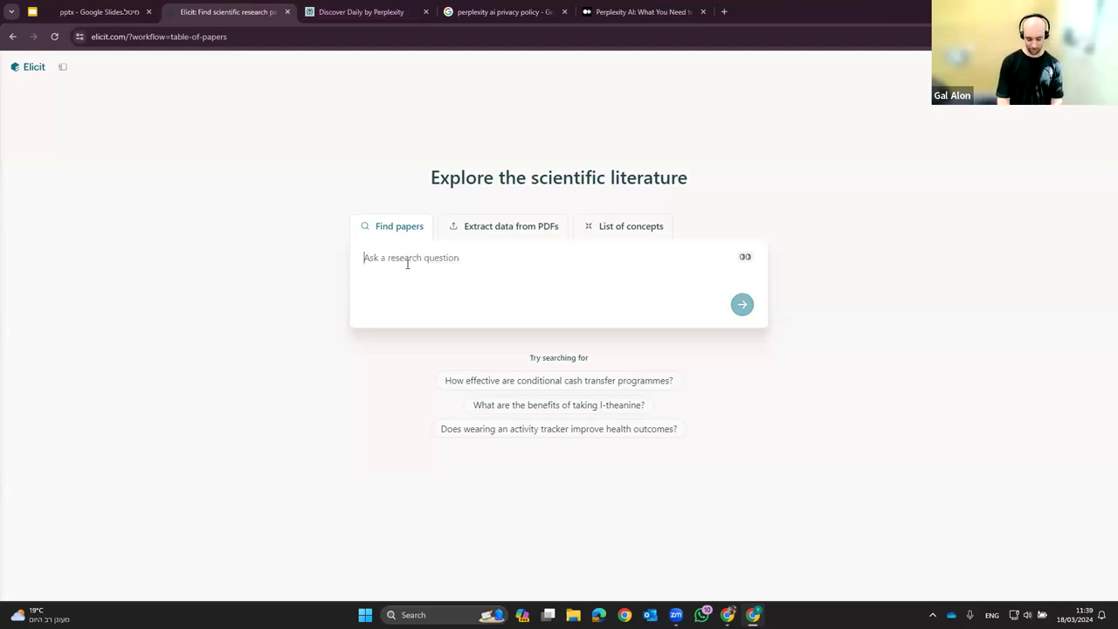
pyautogui.write('How')
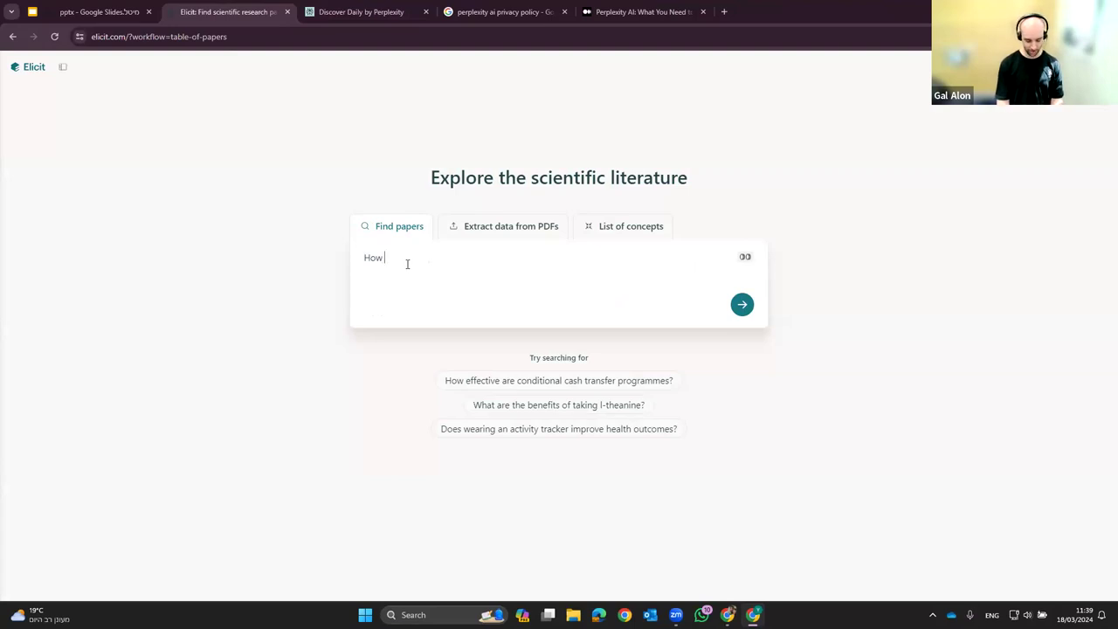
pyautogui.write(' can we ')
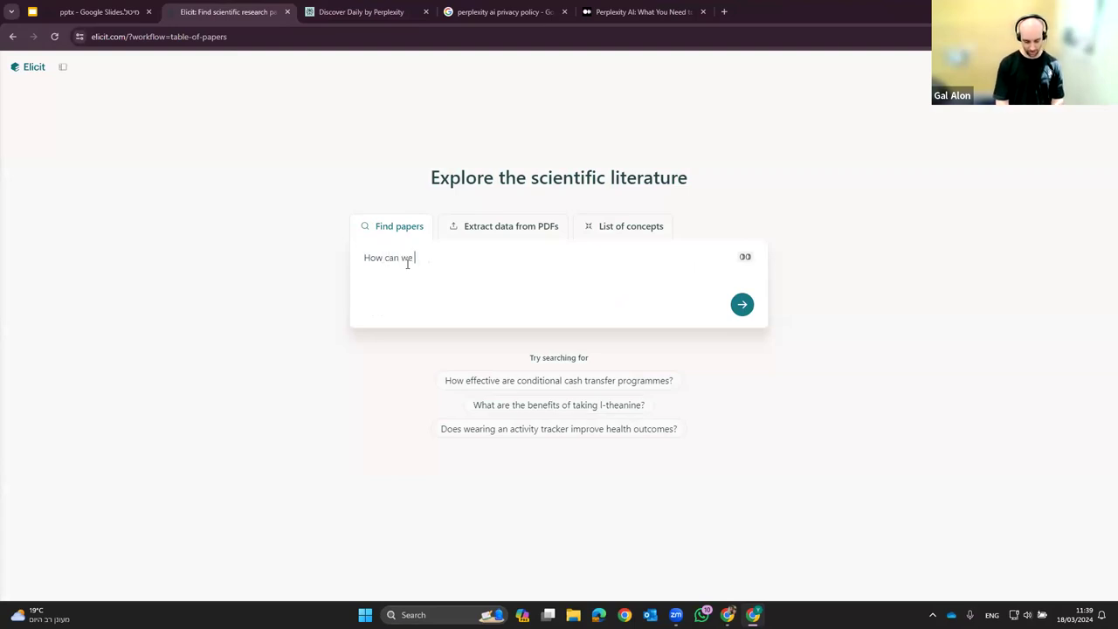
pyautogui.write('harness generativ')
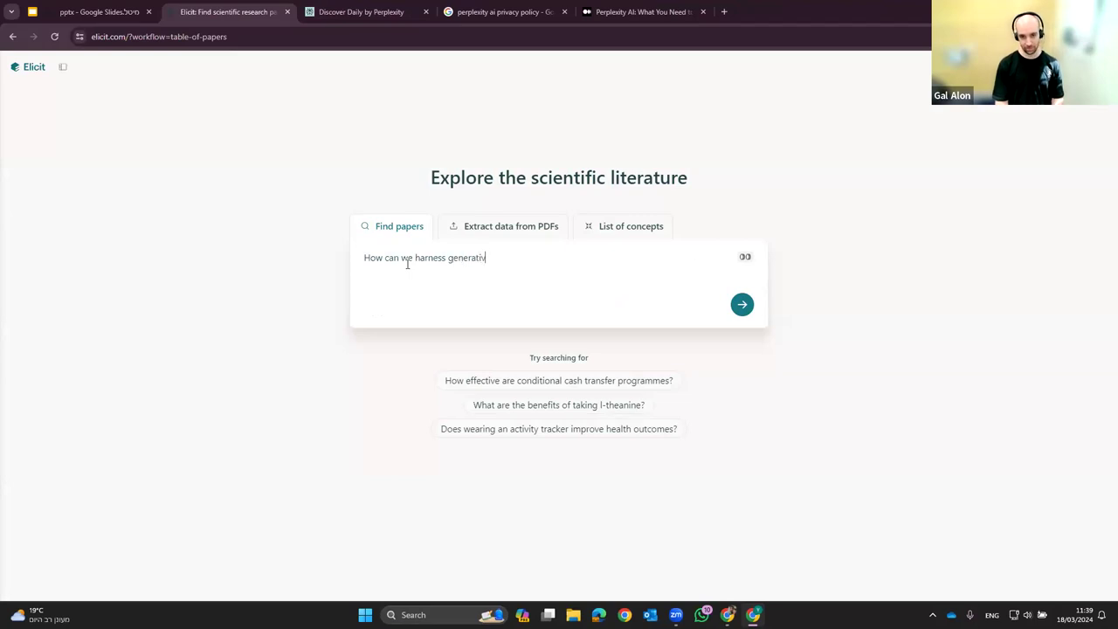
pyautogui.write('e AI for higher')
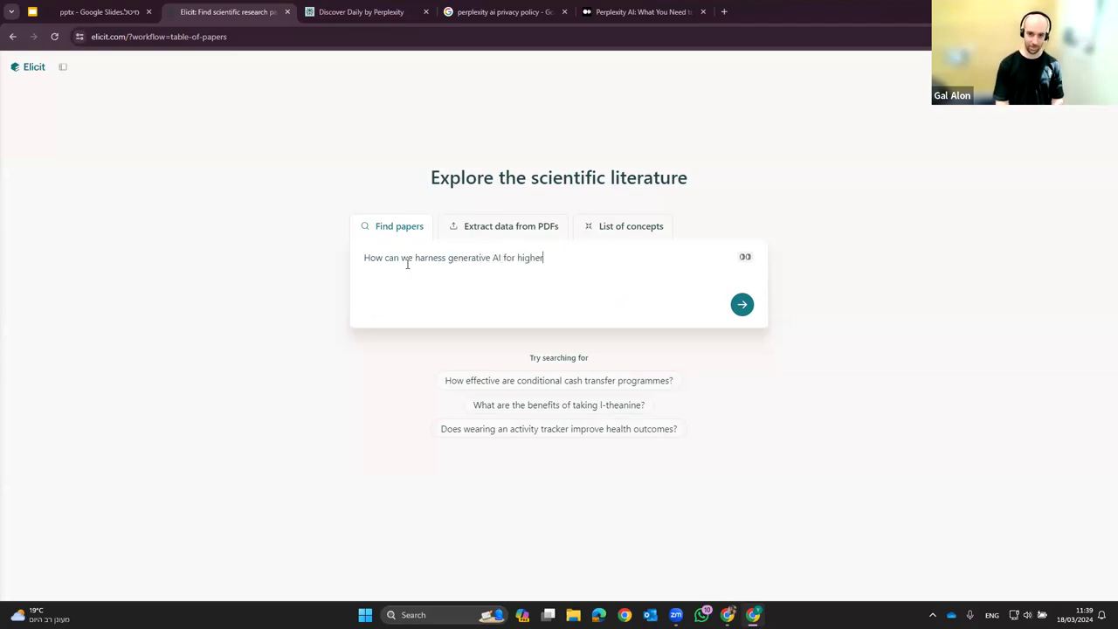
pyautogui.write(' education?')
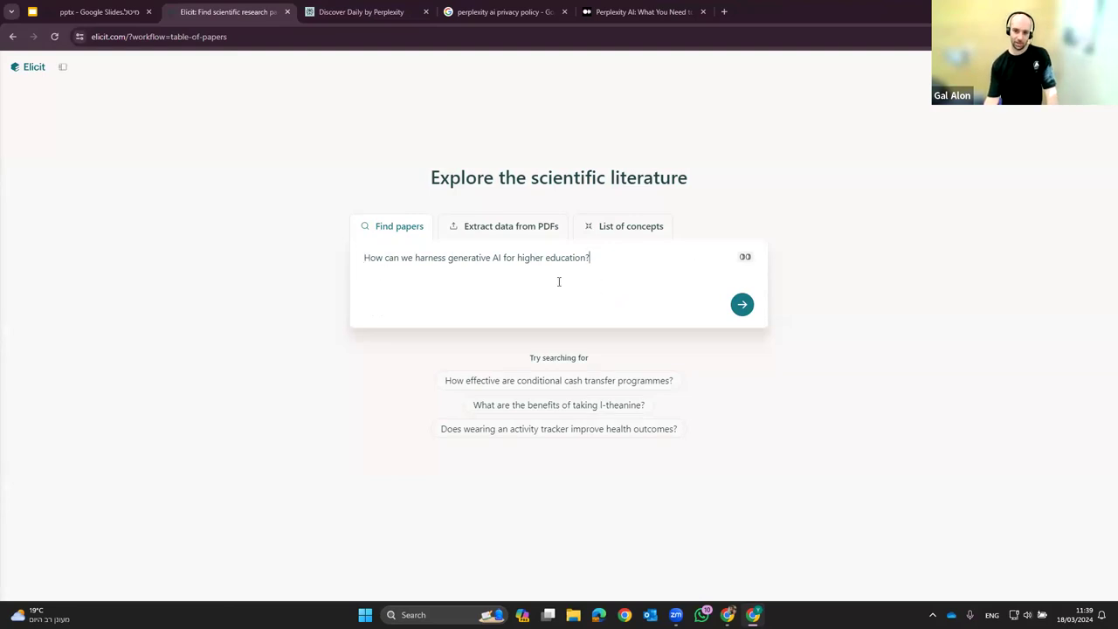
pyautogui.click(743, 305)
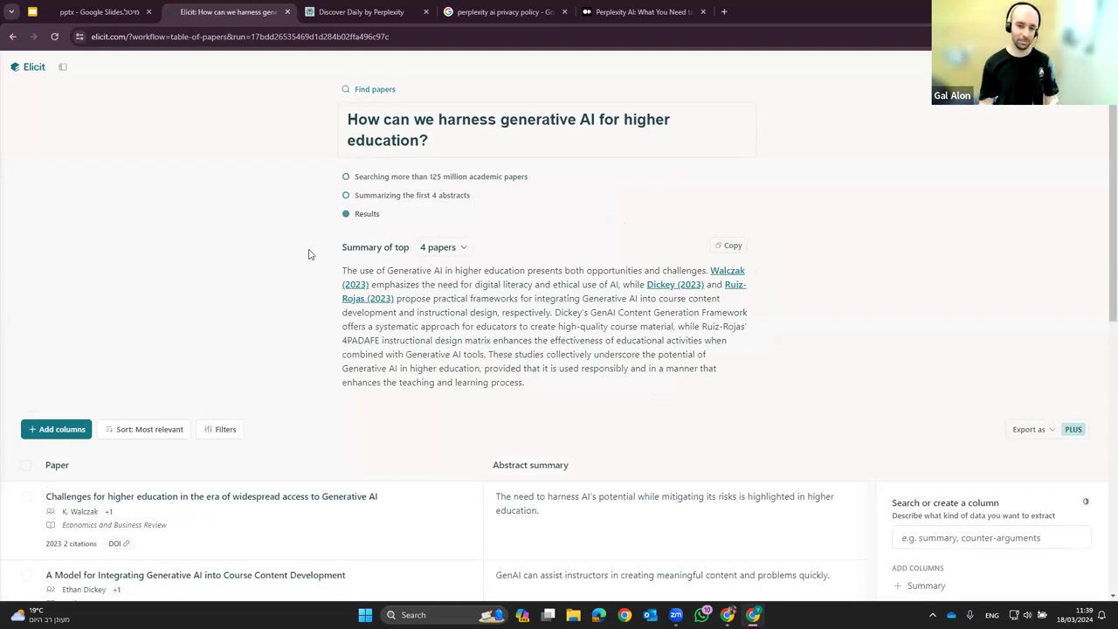
# Check how many top papers the summary can cover, leaving it at 4, and look through the listed papers and abstract summaries
pyautogui.click(449, 253)
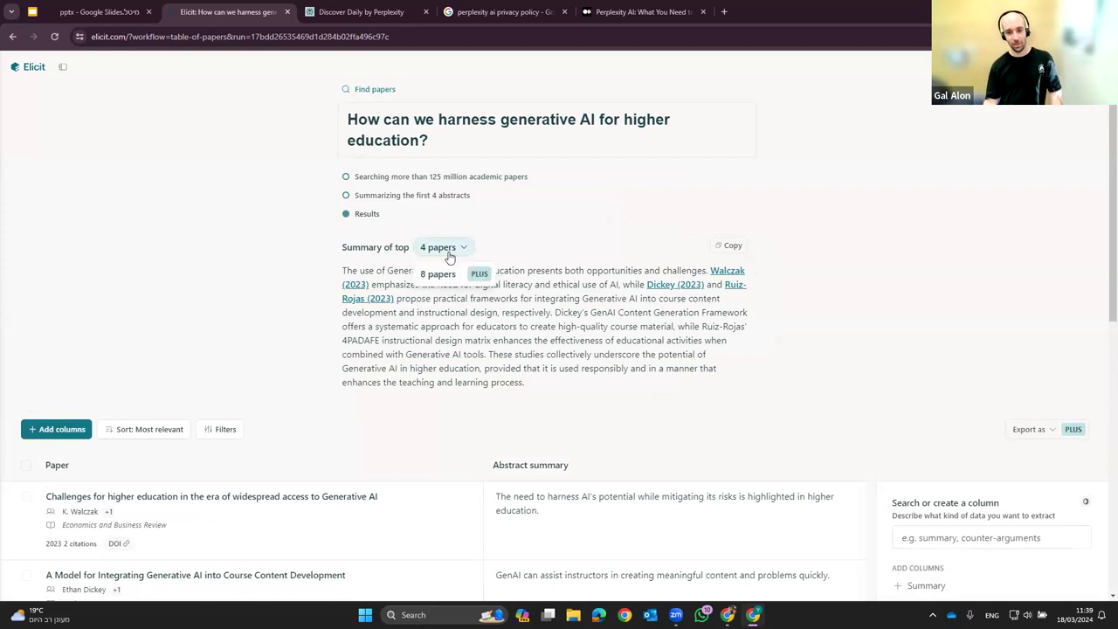
pyautogui.click(453, 324)
pyautogui.scroll(-3, 442, 293)
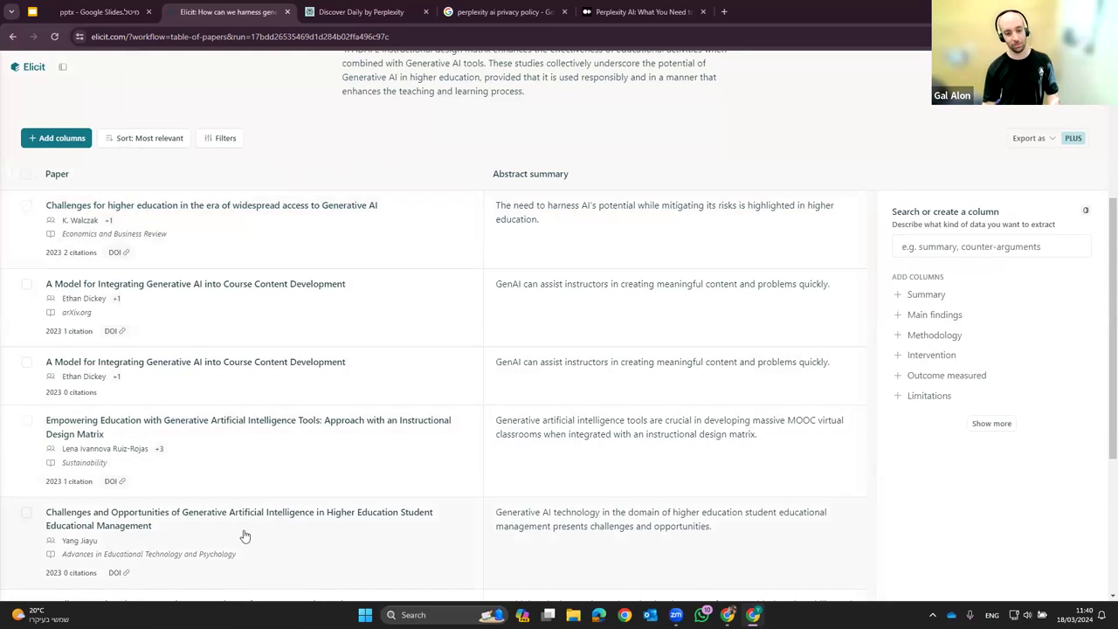
pyautogui.scroll(-1, 142, 360)
pyautogui.scroll(-1, 140, 350)
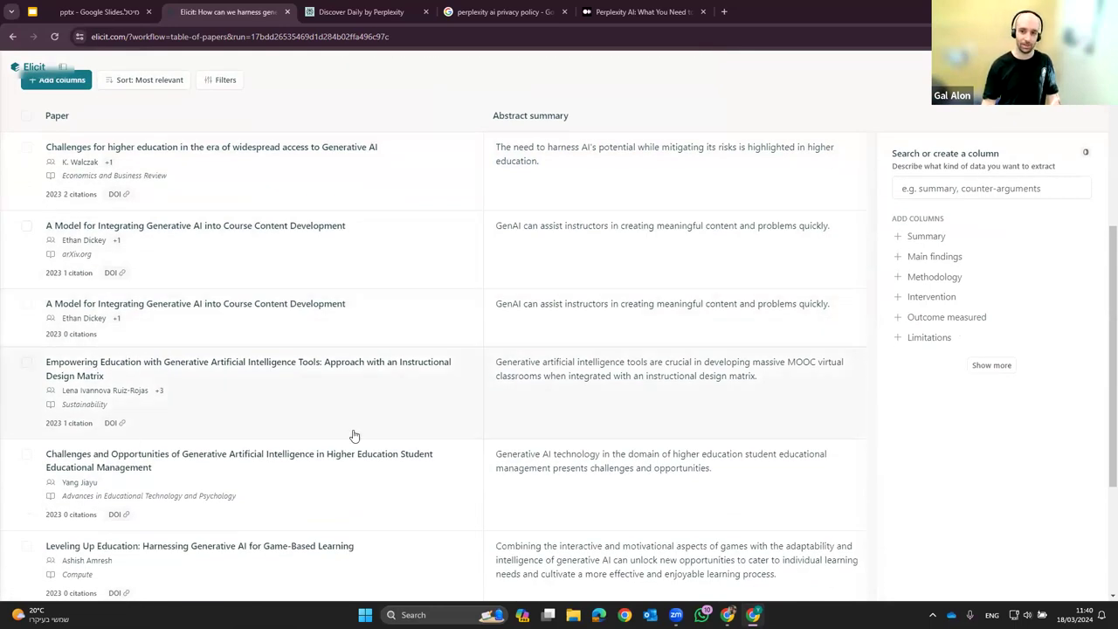
pyautogui.scroll(1, 588, 230)
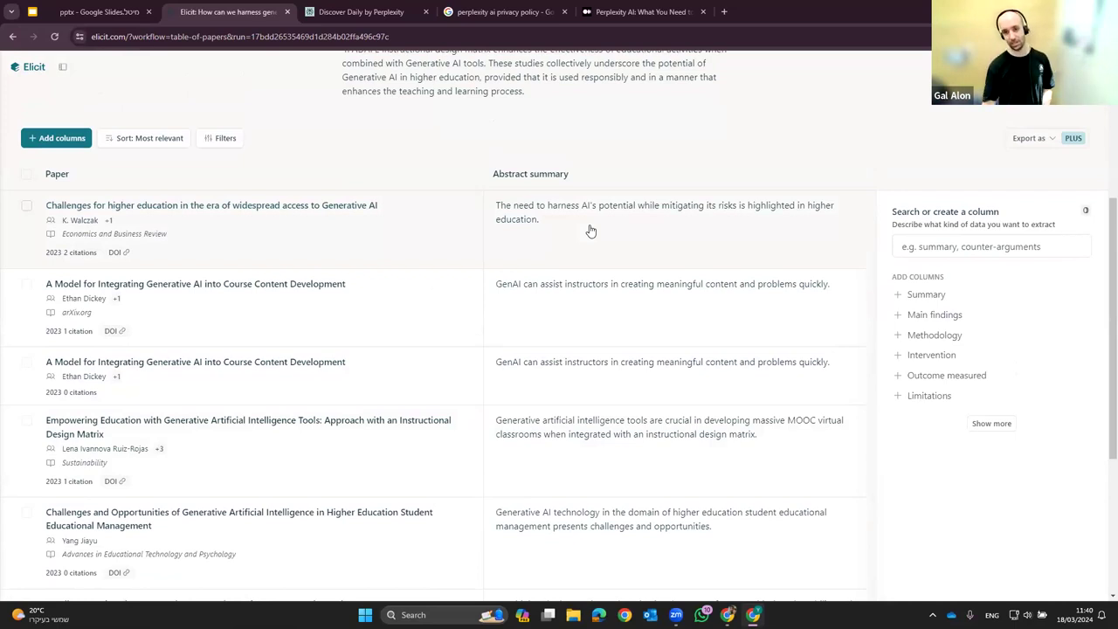
# Add a Main findings column to the paper table and look through its entries for the listed papers
pyautogui.click(929, 315)
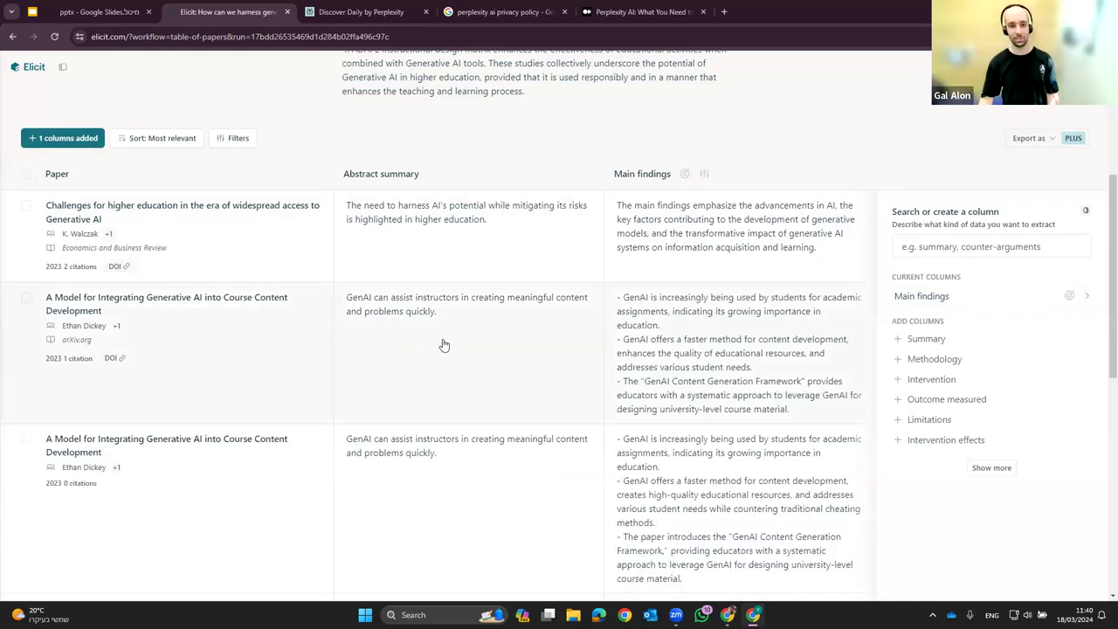
pyautogui.scroll(-1, 564, 358)
pyautogui.scroll(-5, 564, 358)
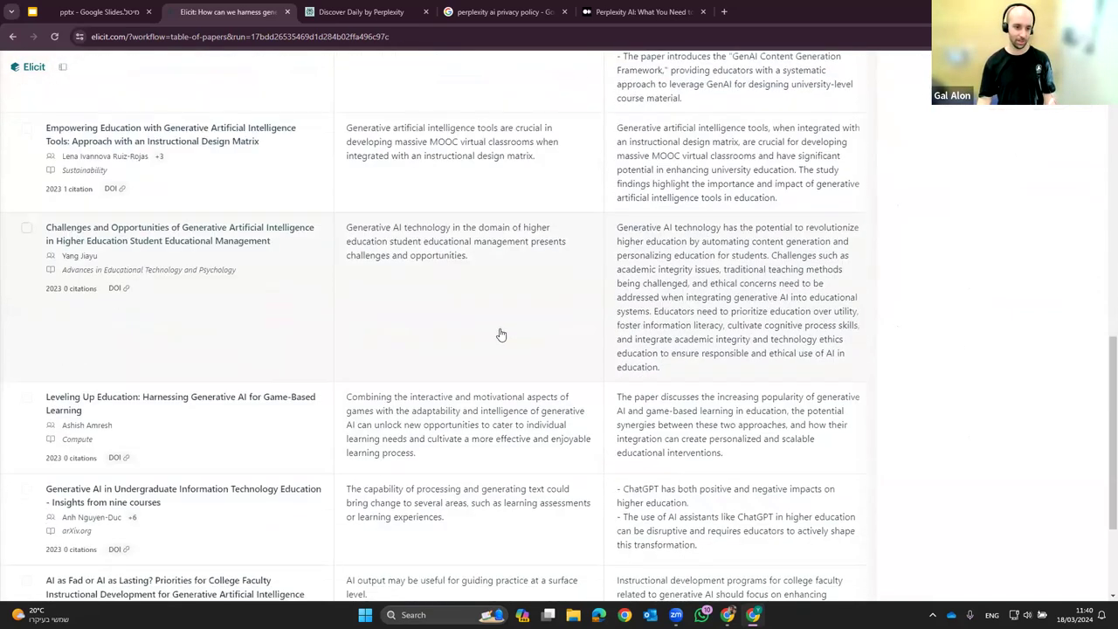
pyautogui.scroll(-2, 500, 329)
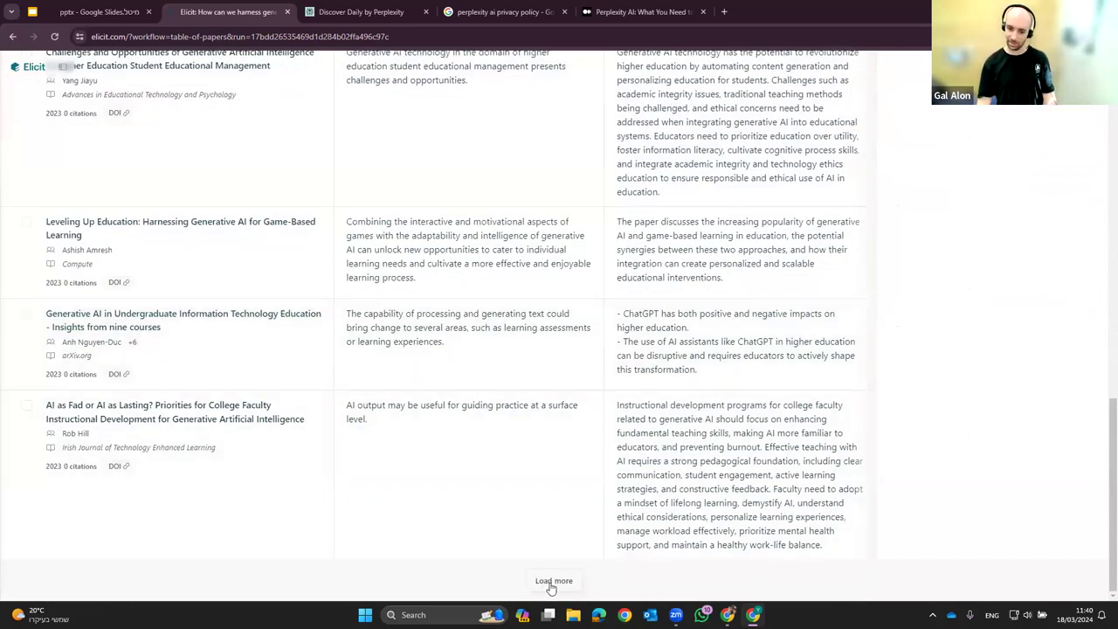
pyautogui.scroll(7, 657, 390)
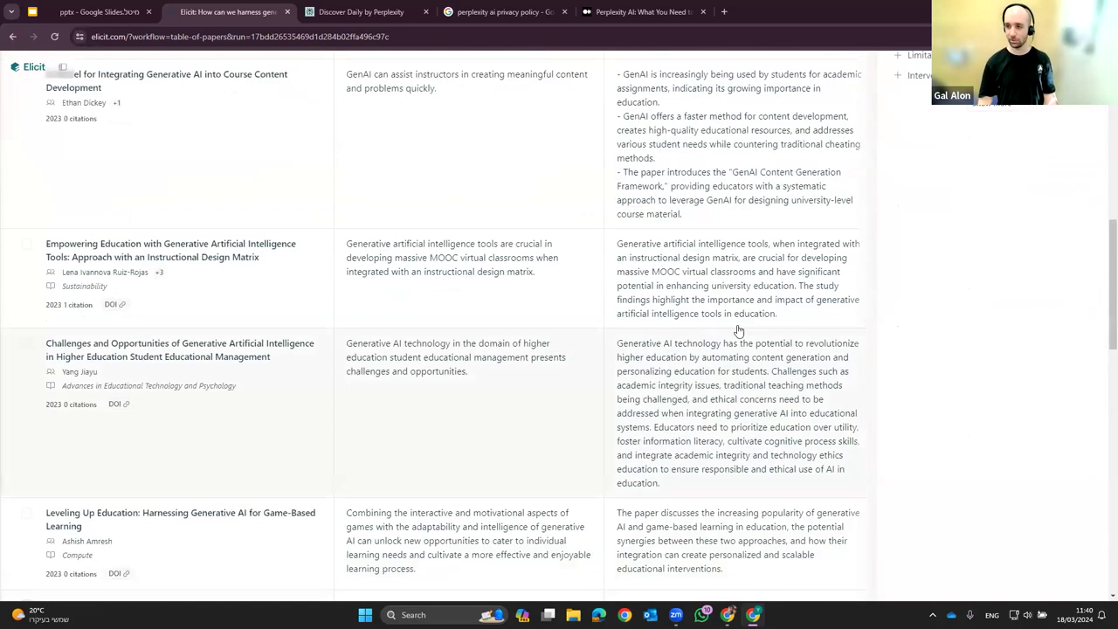
pyautogui.scroll(3, 799, 313)
pyautogui.scroll(-3, 821, 303)
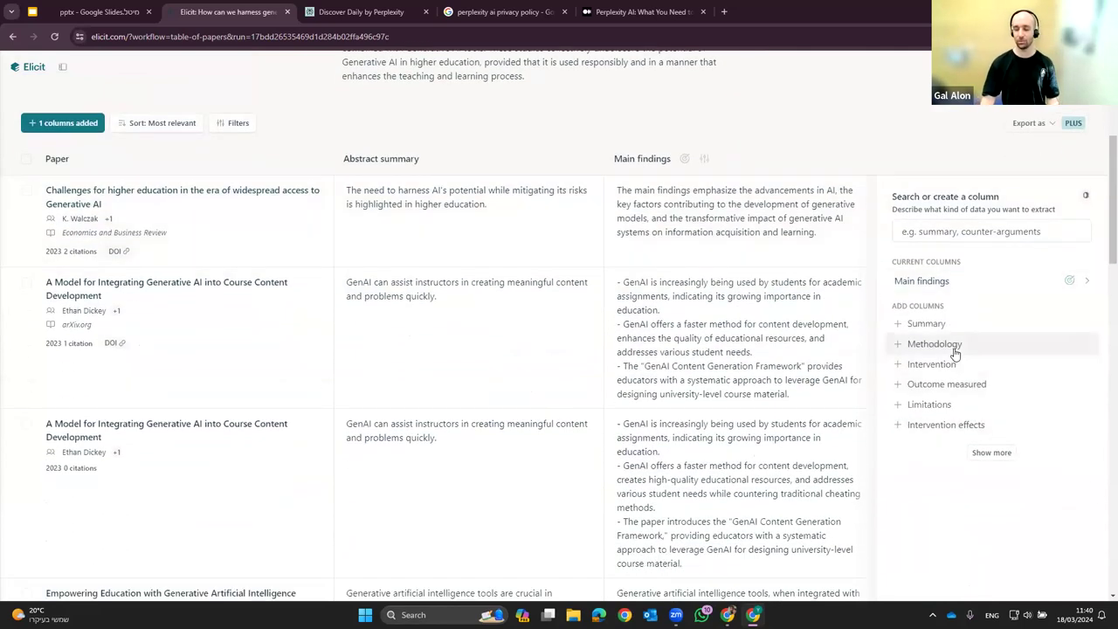
# Expand the list of available columns and add the Research question column to the paper table
pyautogui.click(992, 452)
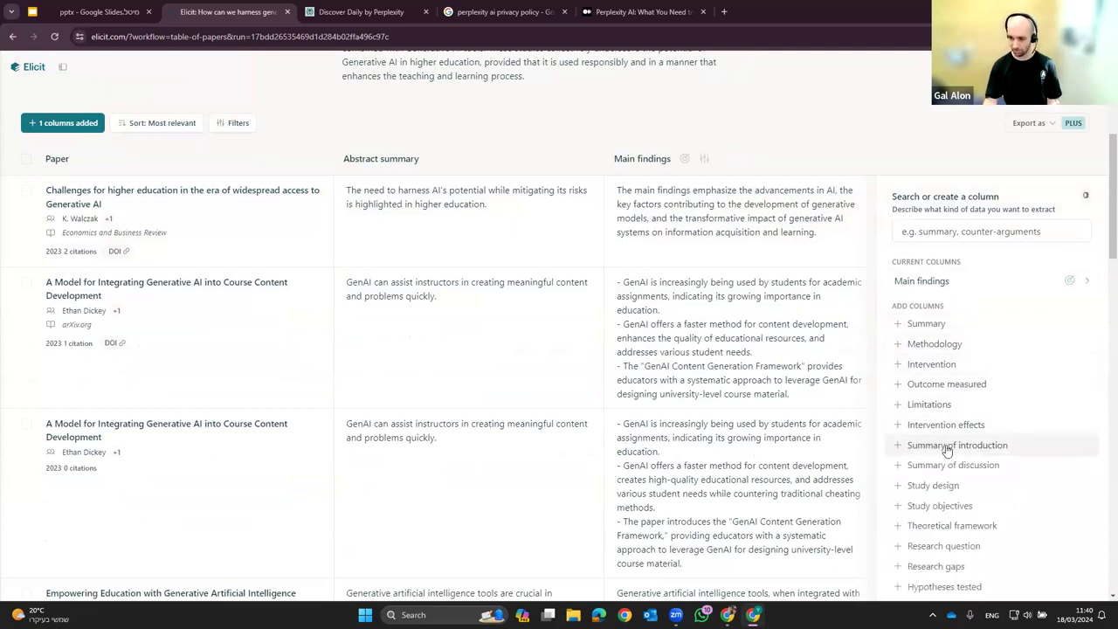
pyautogui.scroll(-2, 950, 441)
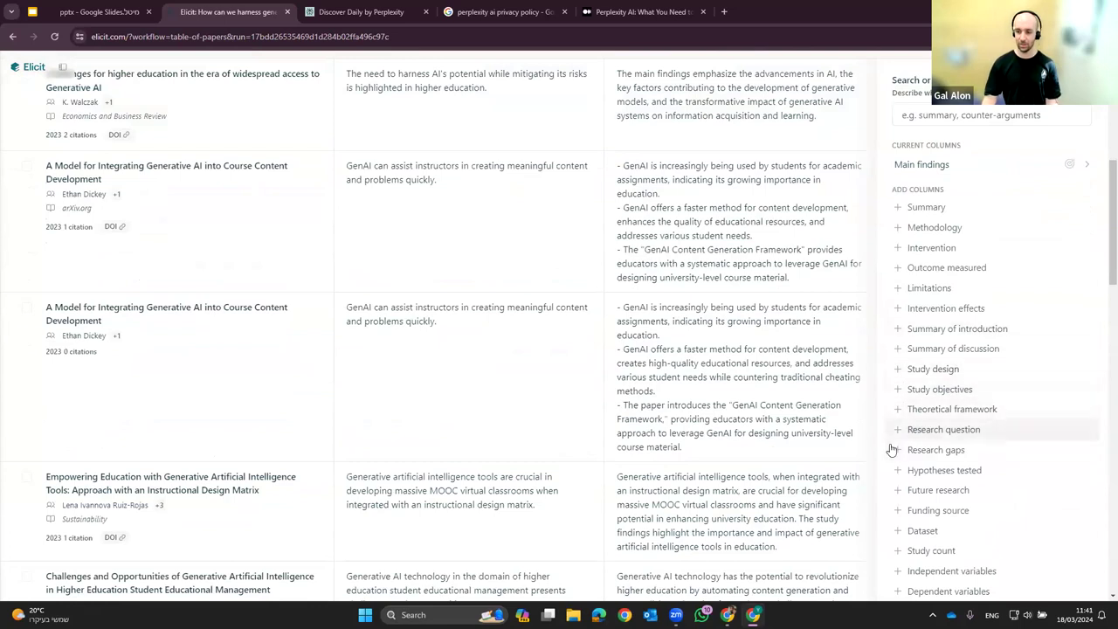
pyautogui.click(945, 430)
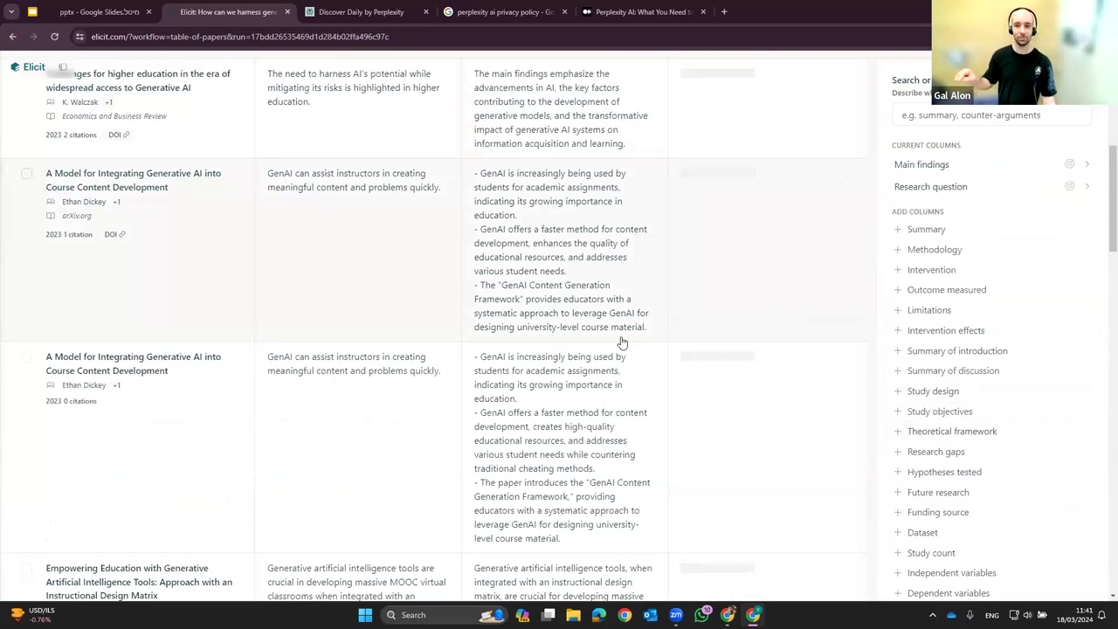
# Open the paper "Challenges for higher education in the era of widespread access to Generative AI" to view its details and text
pyautogui.scroll(2, 622, 343)
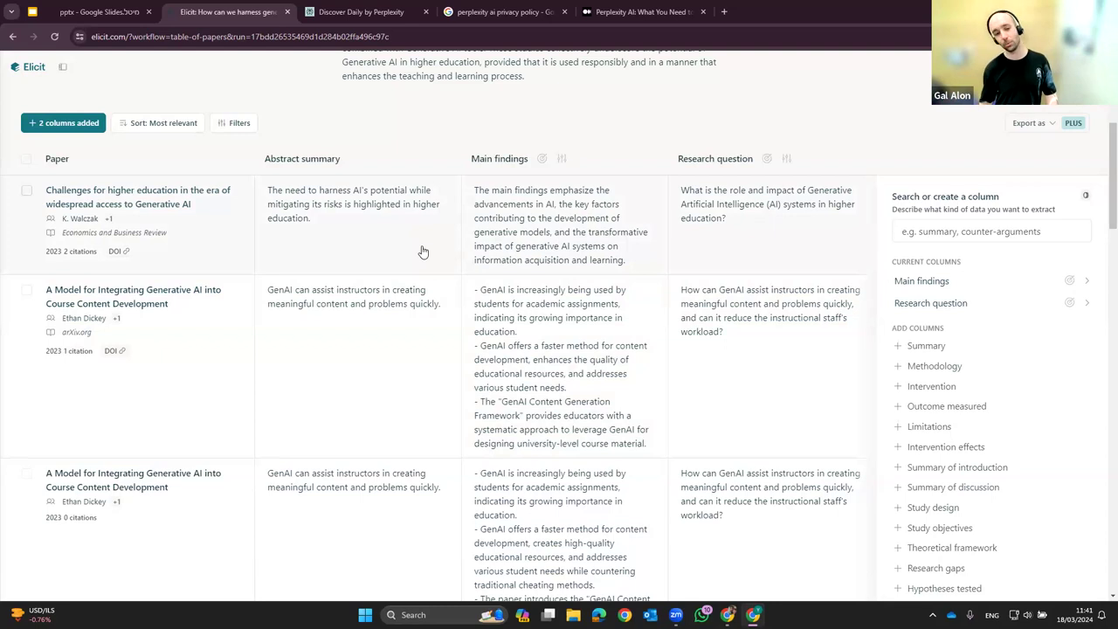
pyautogui.click(147, 197)
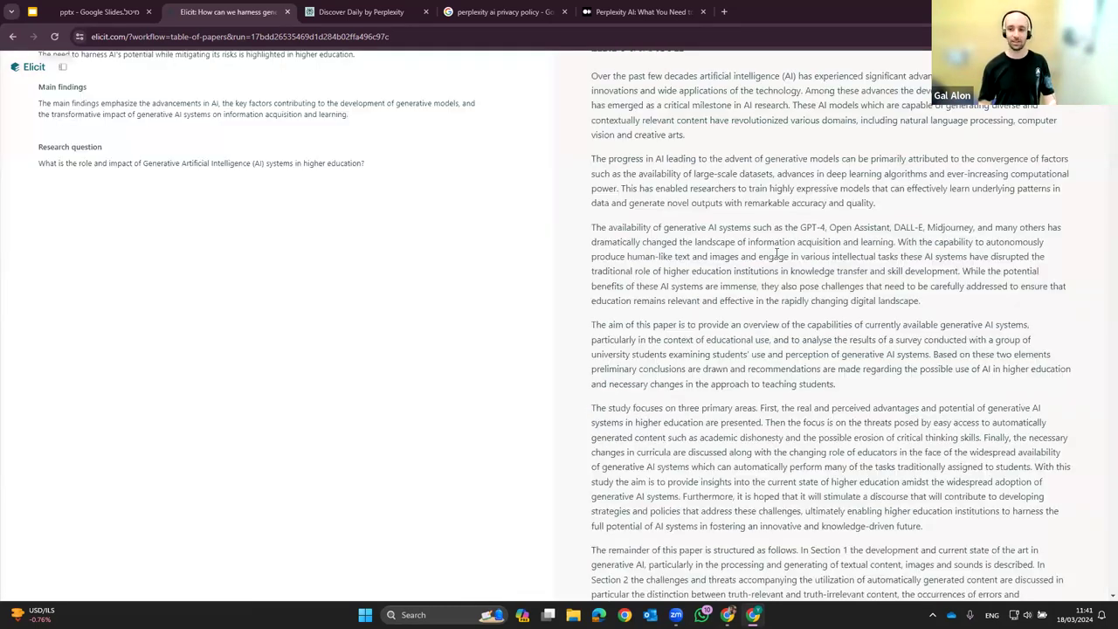
# View the open paper's Semantic Scholar page and return to the results table in Elicit, closing the paper's details
pyautogui.scroll(5, 527, 277)
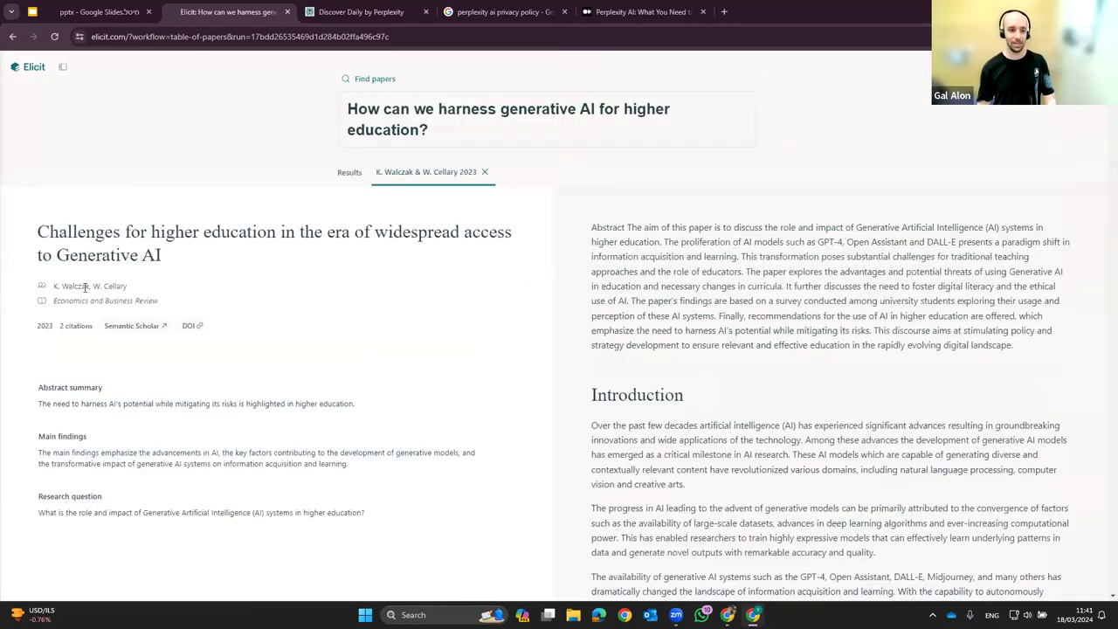
pyautogui.click(129, 328)
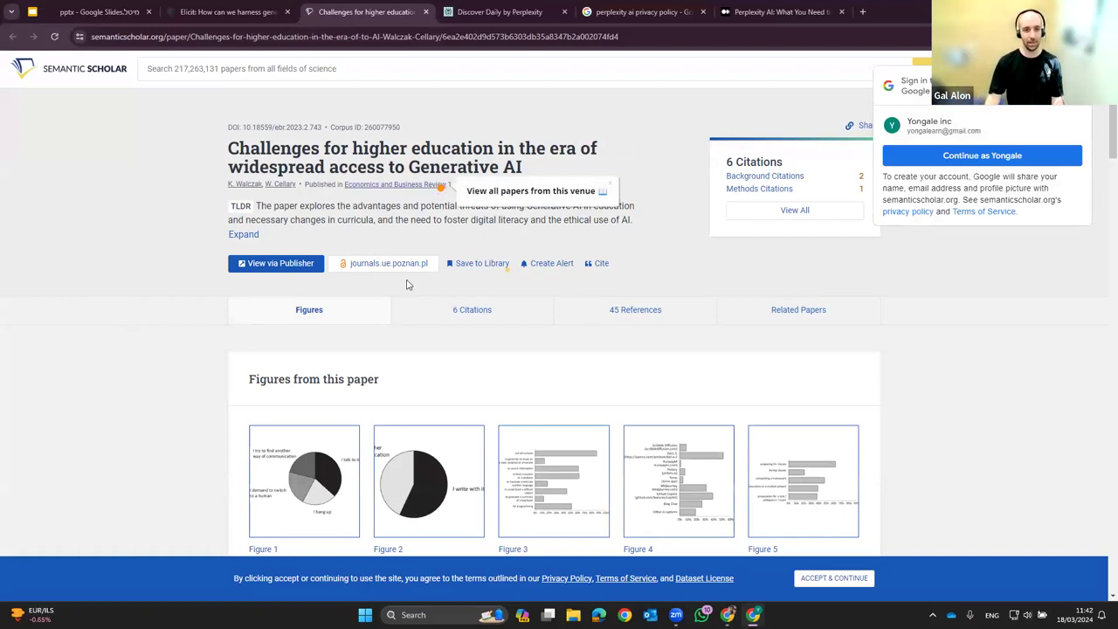
pyautogui.hotkey('ctrl', 'shift', 'Tab')
pyautogui.click(486, 173)
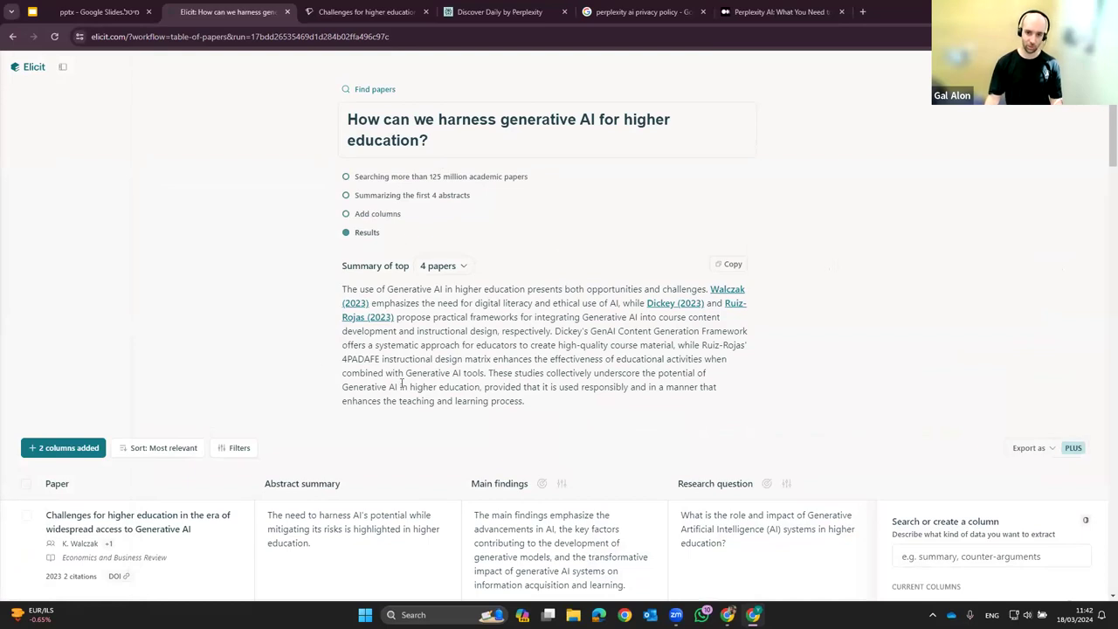
# Look through the list of available columns and start a custom column named Country for the paper table
pyautogui.scroll(-3, 572, 314)
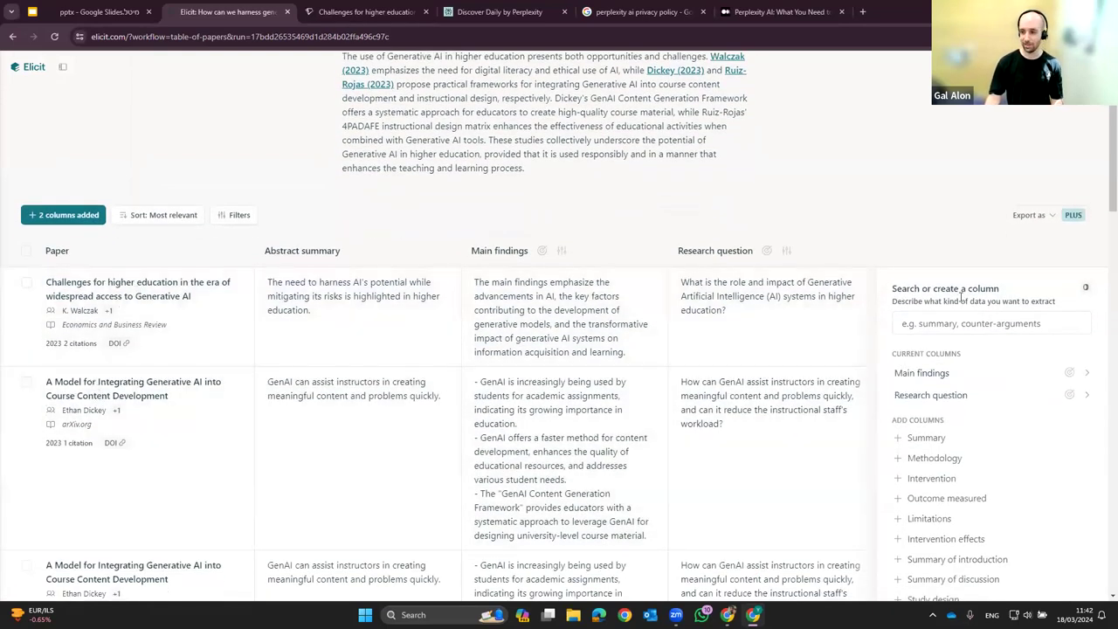
pyautogui.scroll(-2, 874, 244)
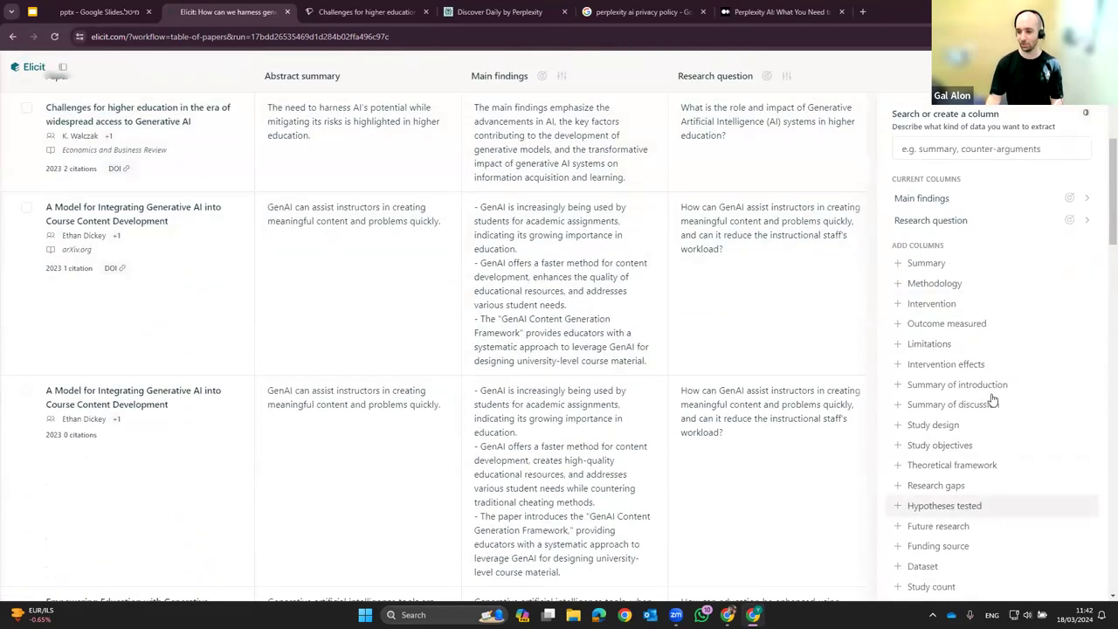
pyautogui.scroll(-3, 970, 410)
pyautogui.scroll(-2, 956, 519)
pyautogui.scroll(5, 929, 475)
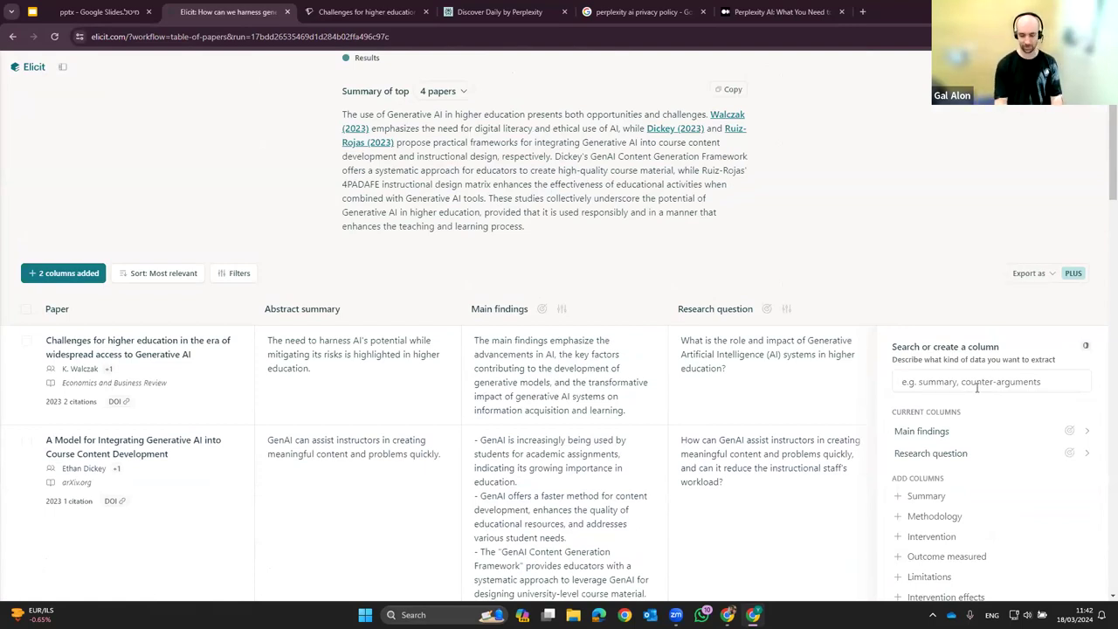
pyautogui.write('Country')
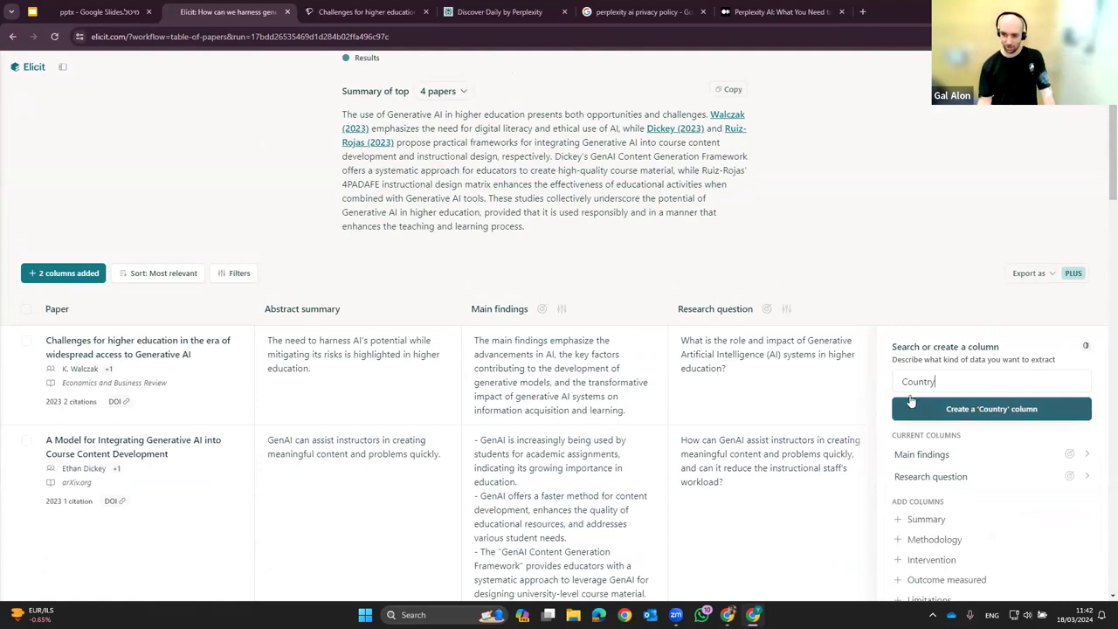
pyautogui.click(948, 410)
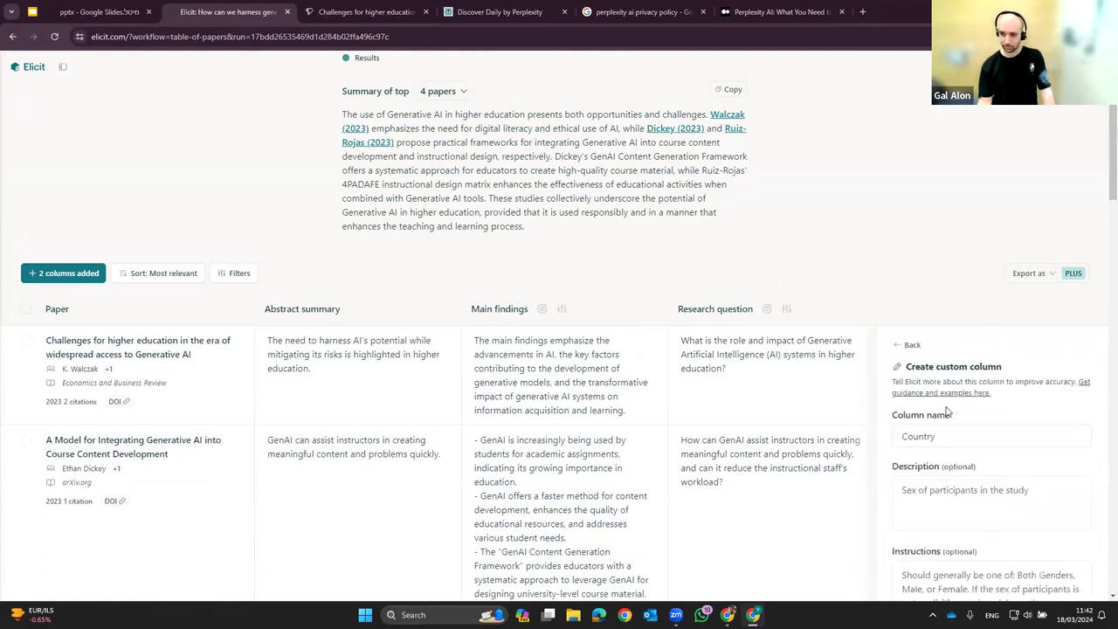
# Describe the Country column as "The origin country where the data was collected" and create it without instructions
pyautogui.click(919, 499)
pyautogui.scroll(-1, 931, 464)
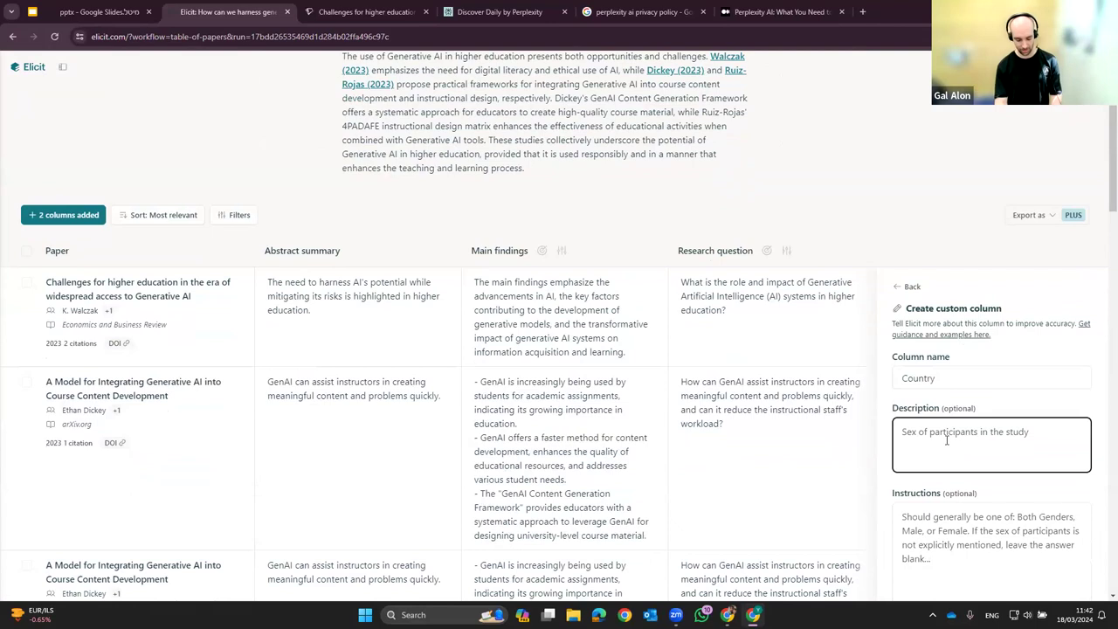
pyautogui.write('The c')
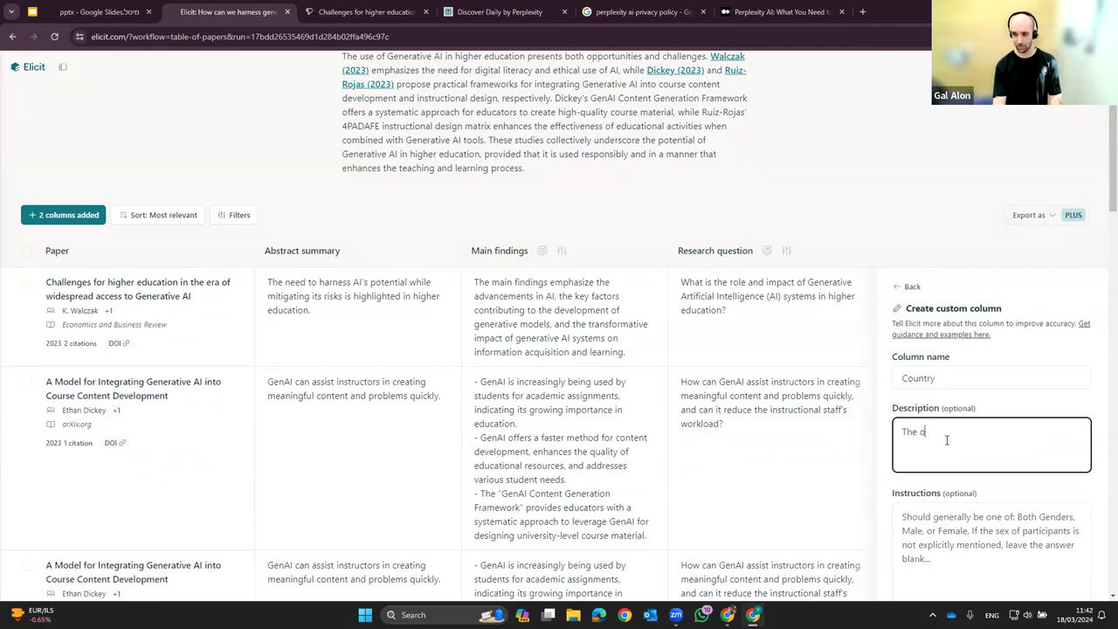
pyautogui.write('rigin country w')
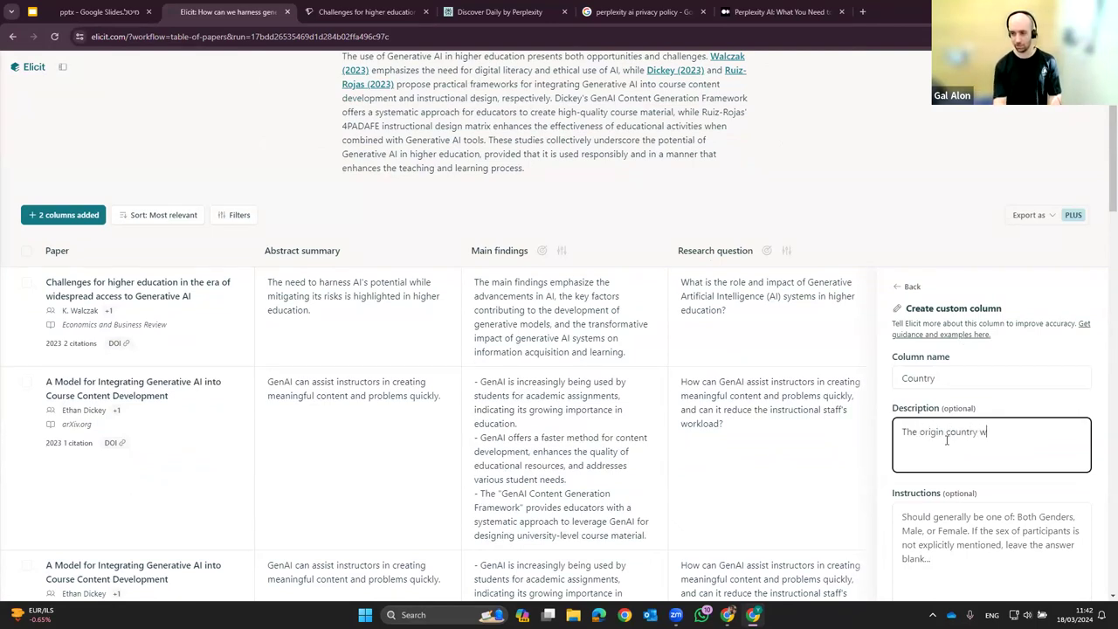
pyautogui.write('here the data was collected')
pyautogui.scroll(-1, 952, 441)
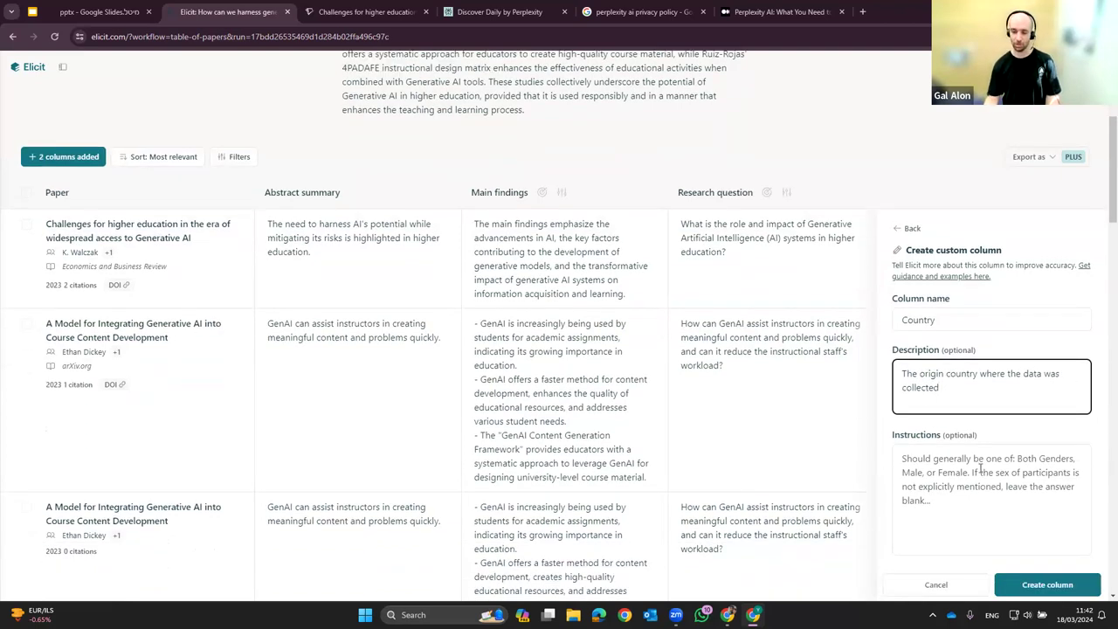
pyautogui.scroll(-1, 981, 469)
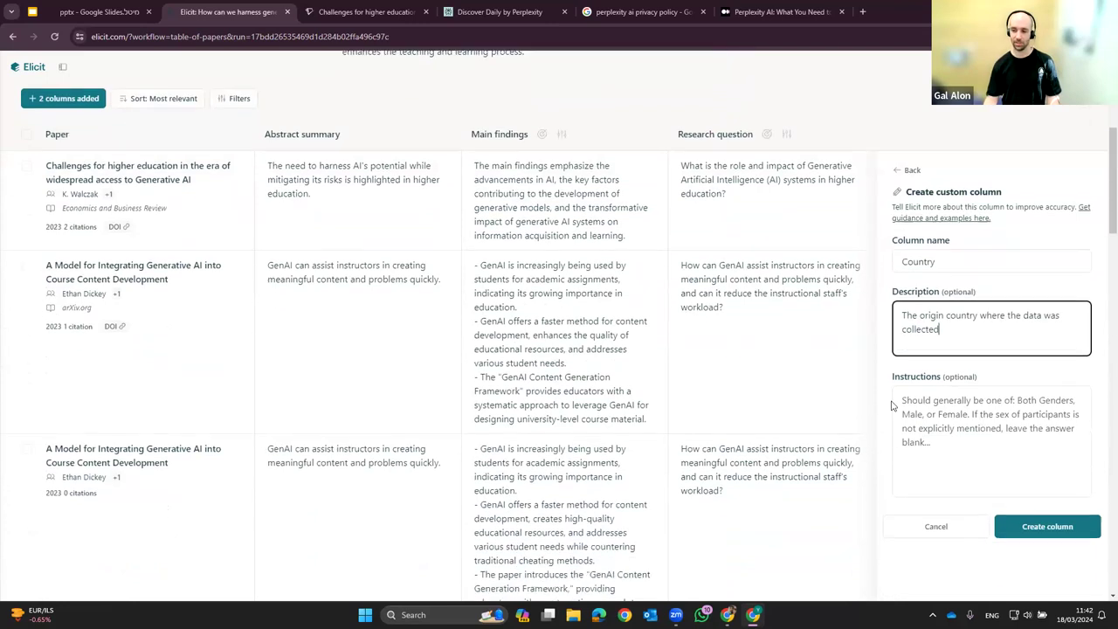
pyautogui.click(1061, 530)
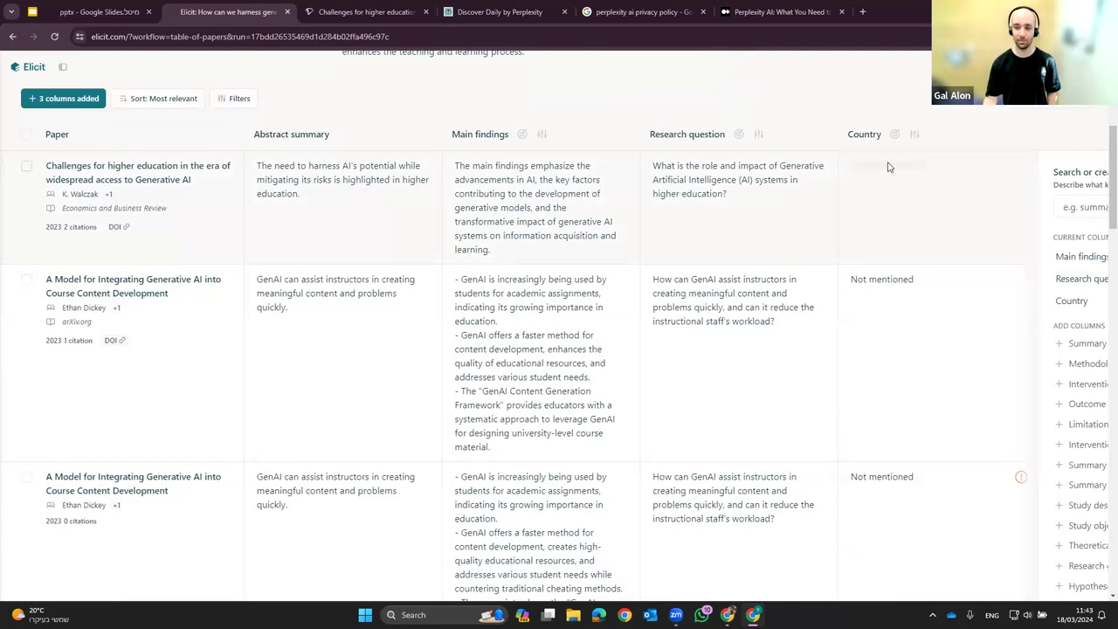
# Examine the Country column's entries for all listed papers and return to the start of the table
pyautogui.scroll(-3, 893, 214)
pyautogui.scroll(-6, 893, 214)
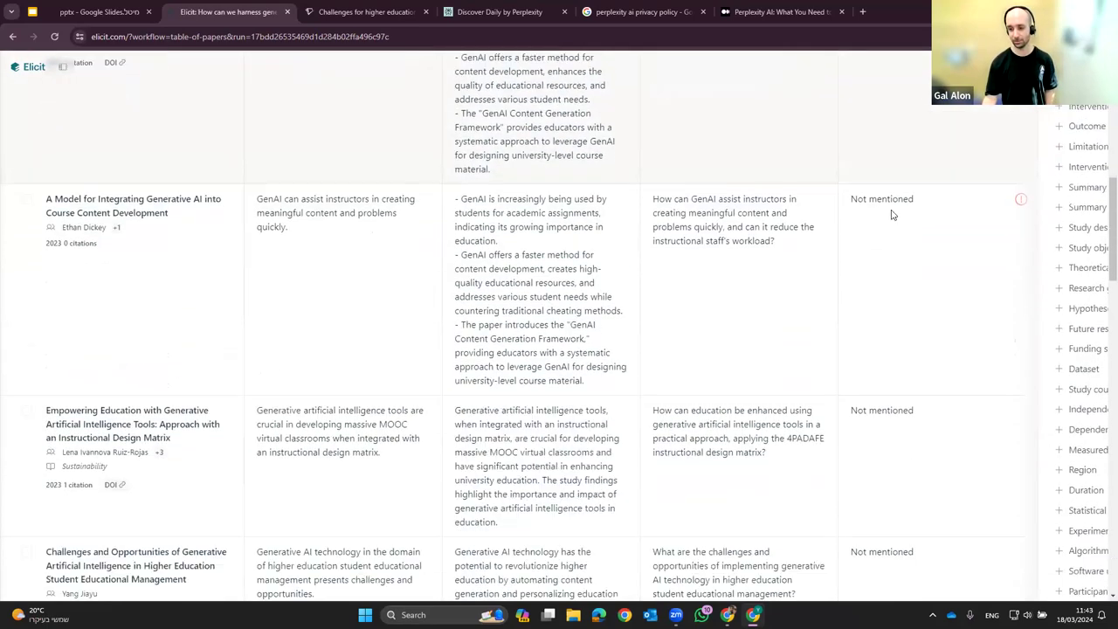
pyautogui.scroll(-1, 900, 332)
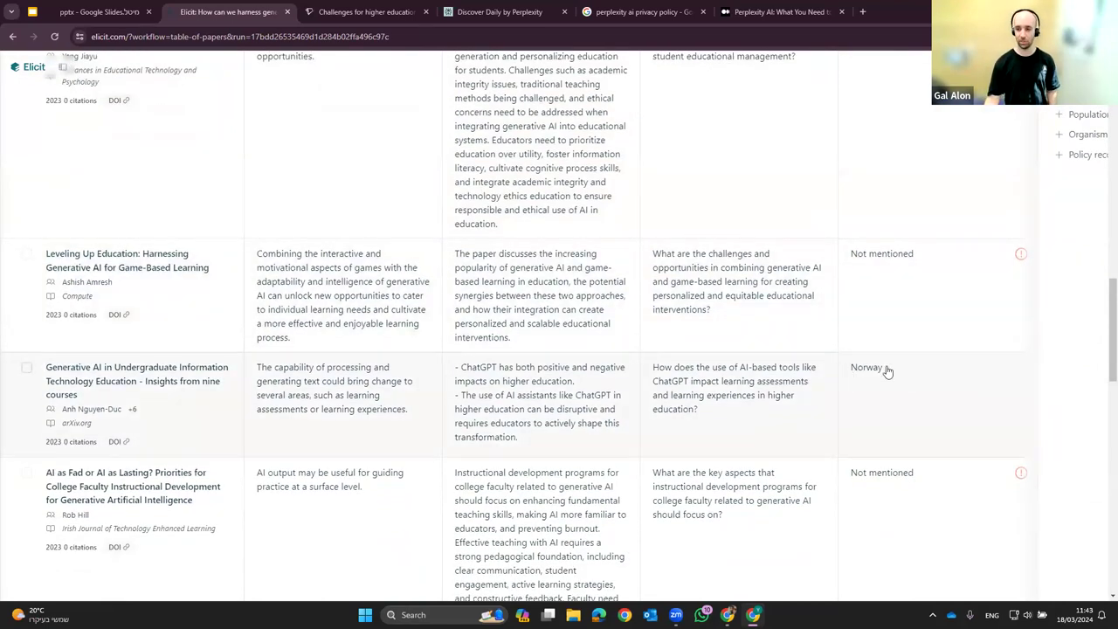
pyautogui.scroll(-5, 887, 371)
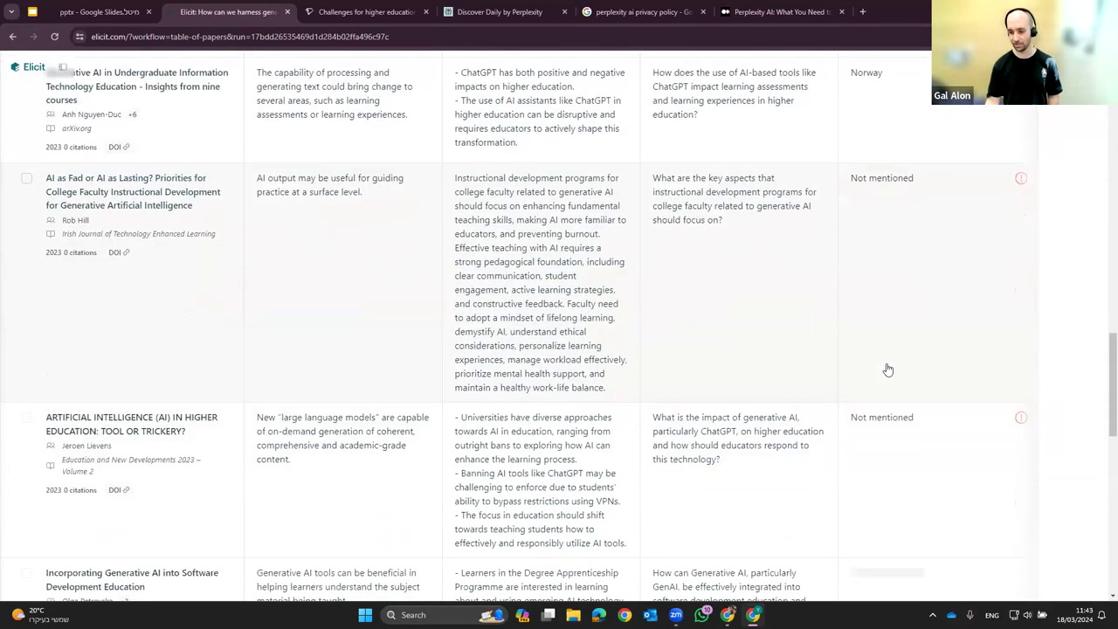
pyautogui.scroll(-5, 888, 370)
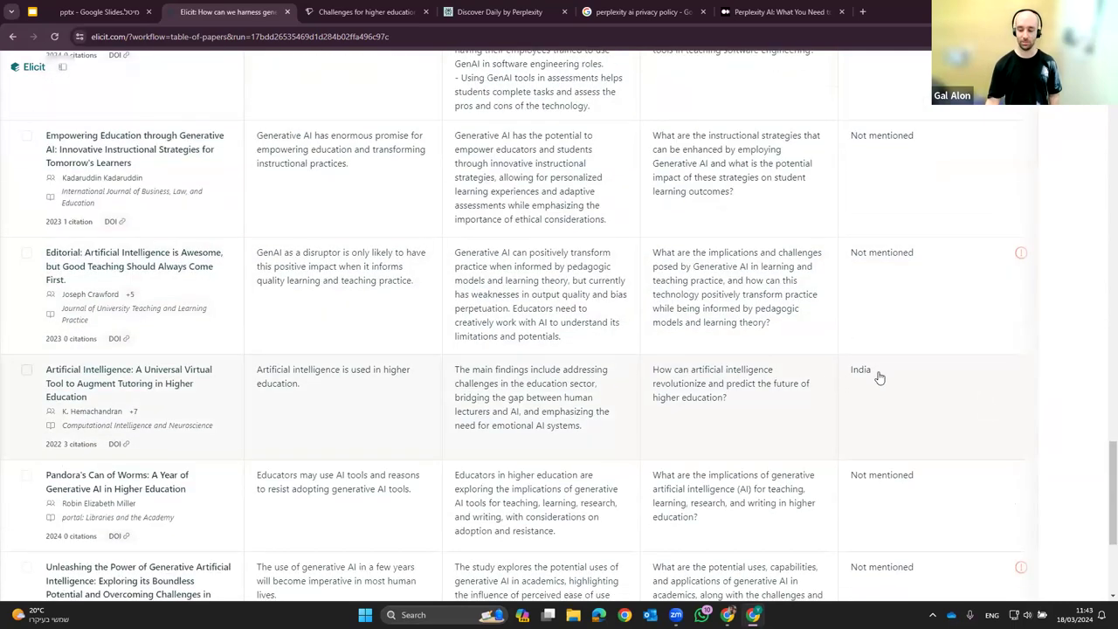
pyautogui.scroll(-1, 877, 374)
pyautogui.scroll(-3, 878, 345)
pyautogui.scroll(10, 901, 420)
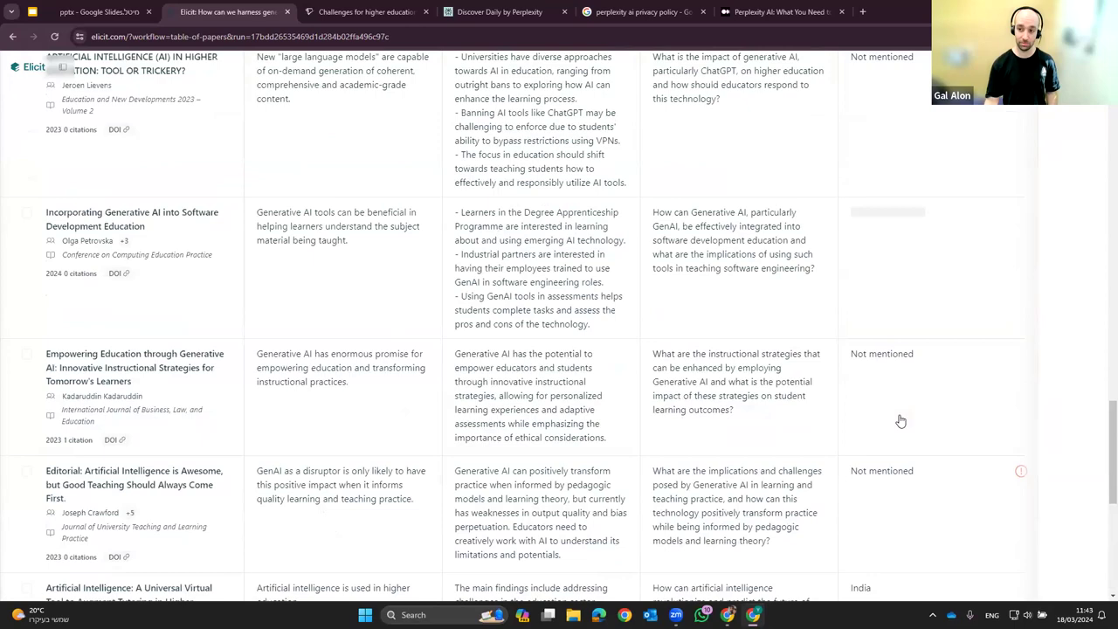
pyautogui.scroll(11, 901, 421)
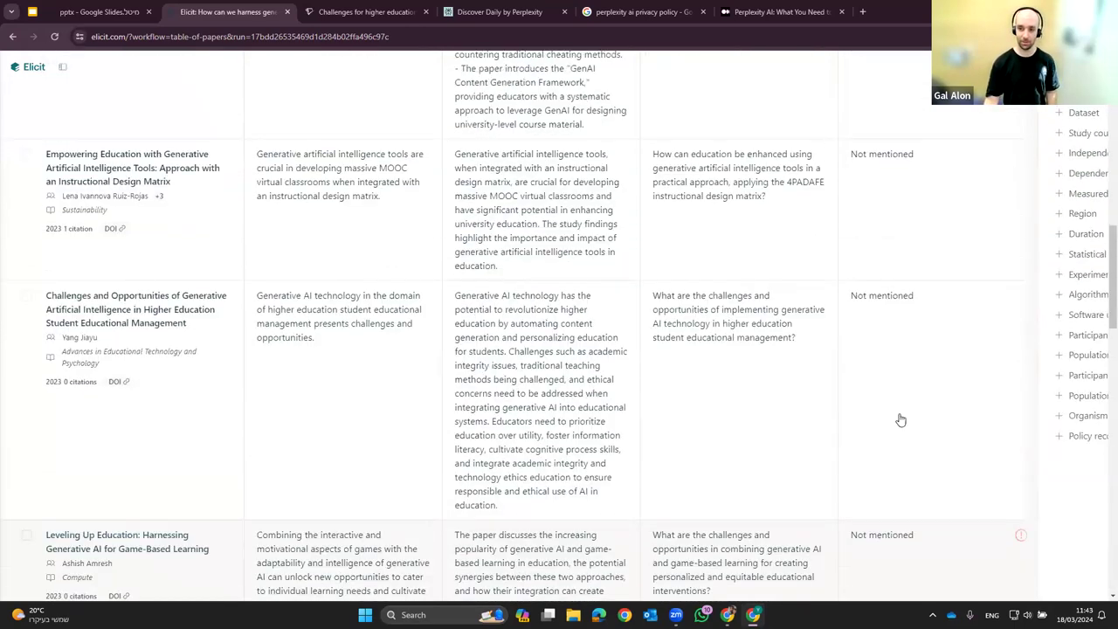
pyautogui.scroll(4, 901, 421)
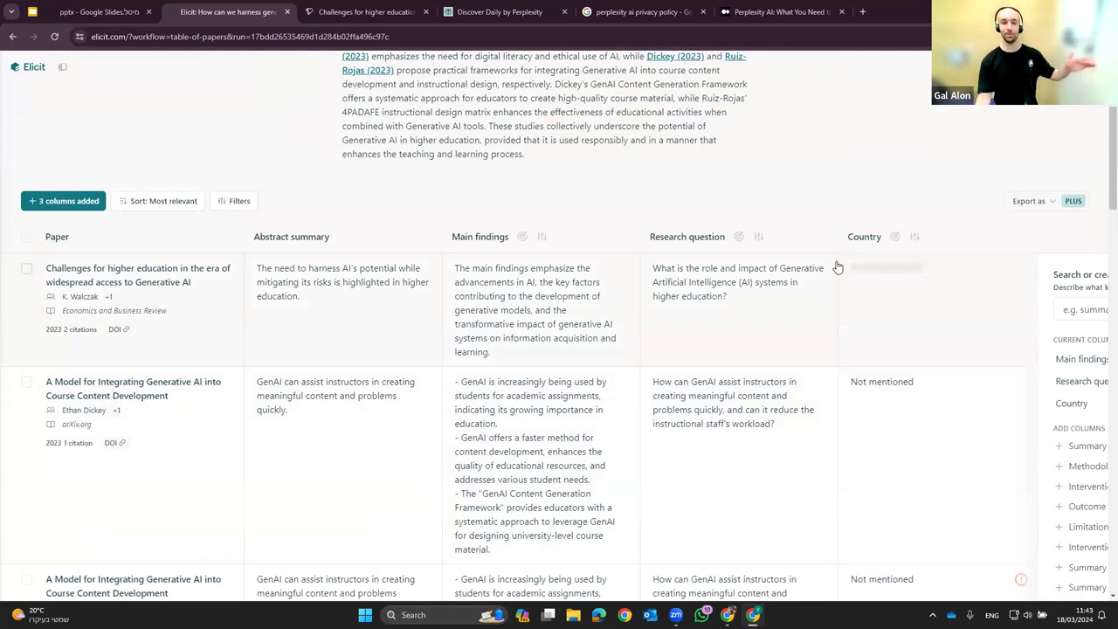
# Filter the papers to publication year 2019 onward, leaving the study type and abstract keywords unset, and save the filter
pyautogui.click(236, 201)
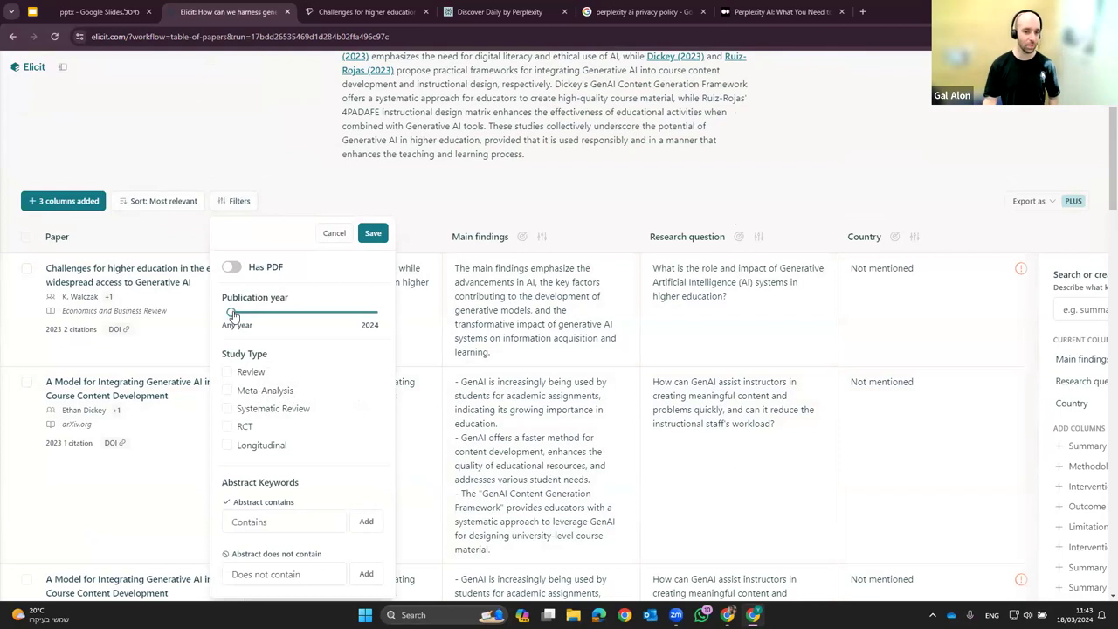
pyautogui.moveTo(232, 315); pyautogui.dragTo(368, 315)
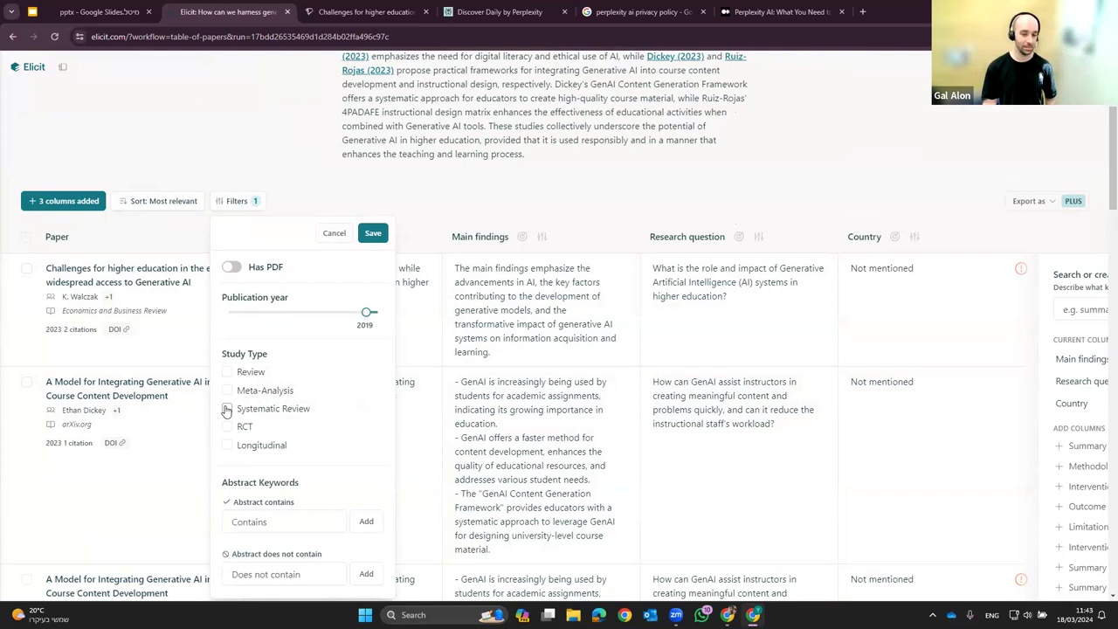
pyautogui.click(313, 524)
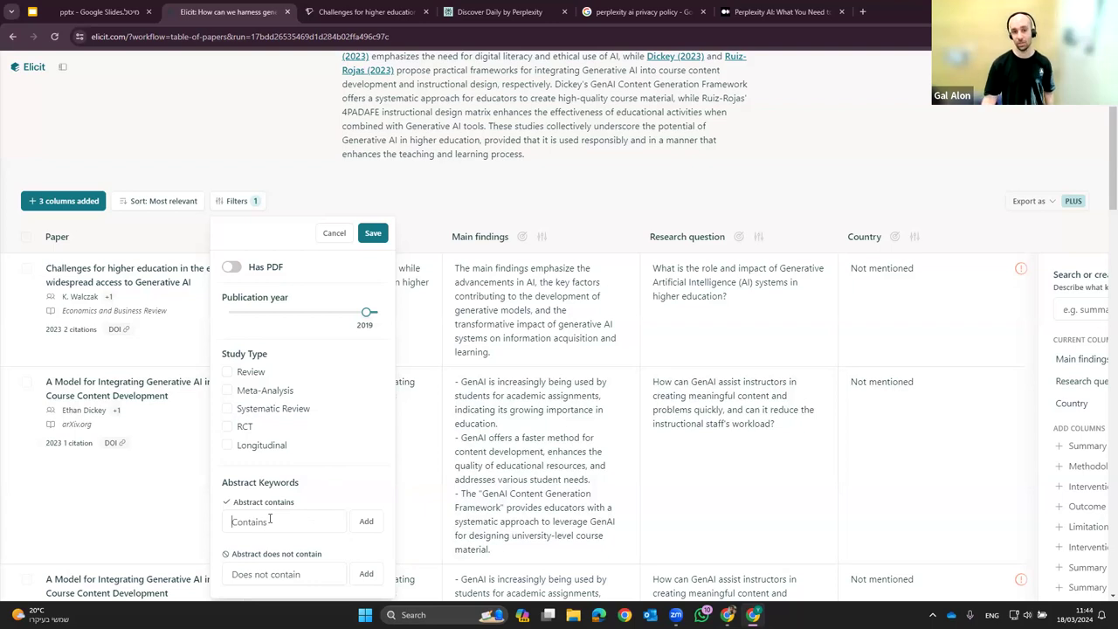
pyautogui.click(257, 574)
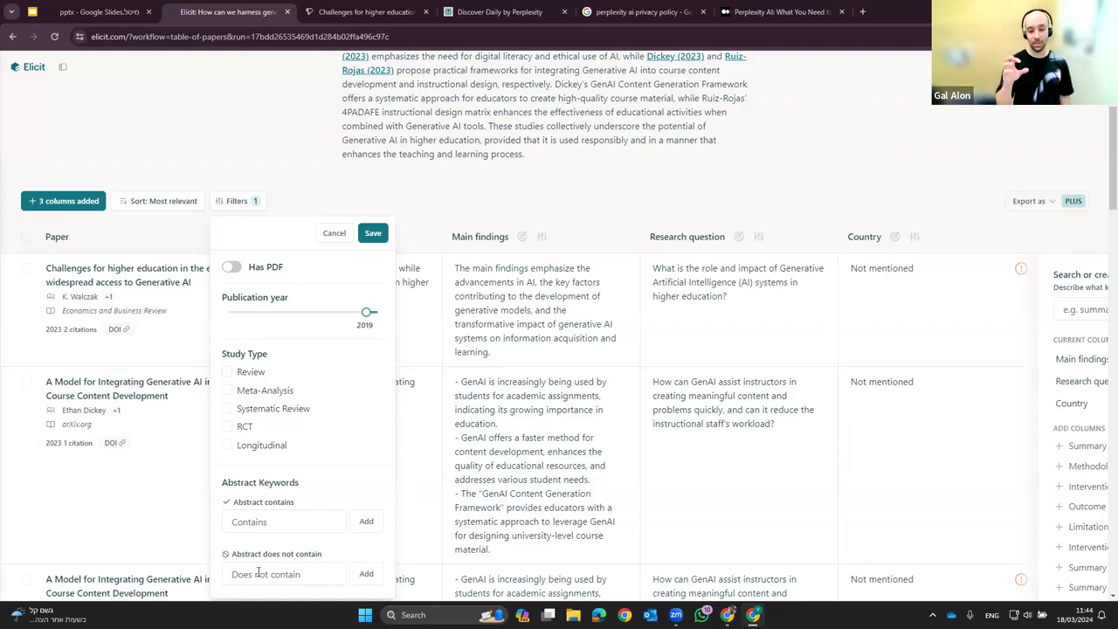
pyautogui.click(372, 233)
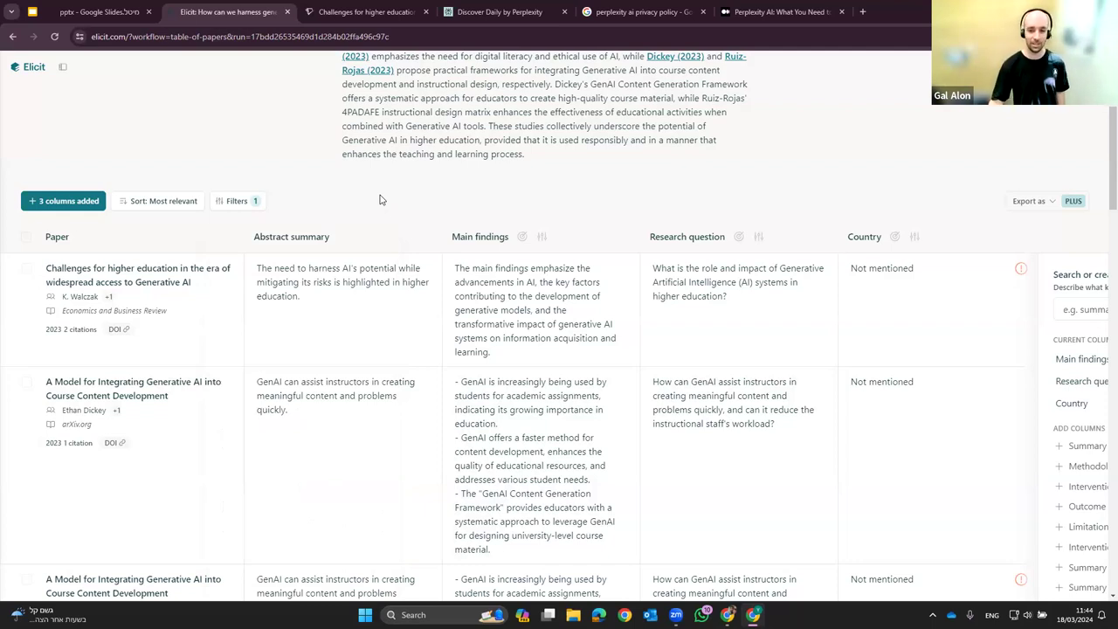
pyautogui.scroll(3, 379, 201)
pyautogui.scroll(-1, 371, 220)
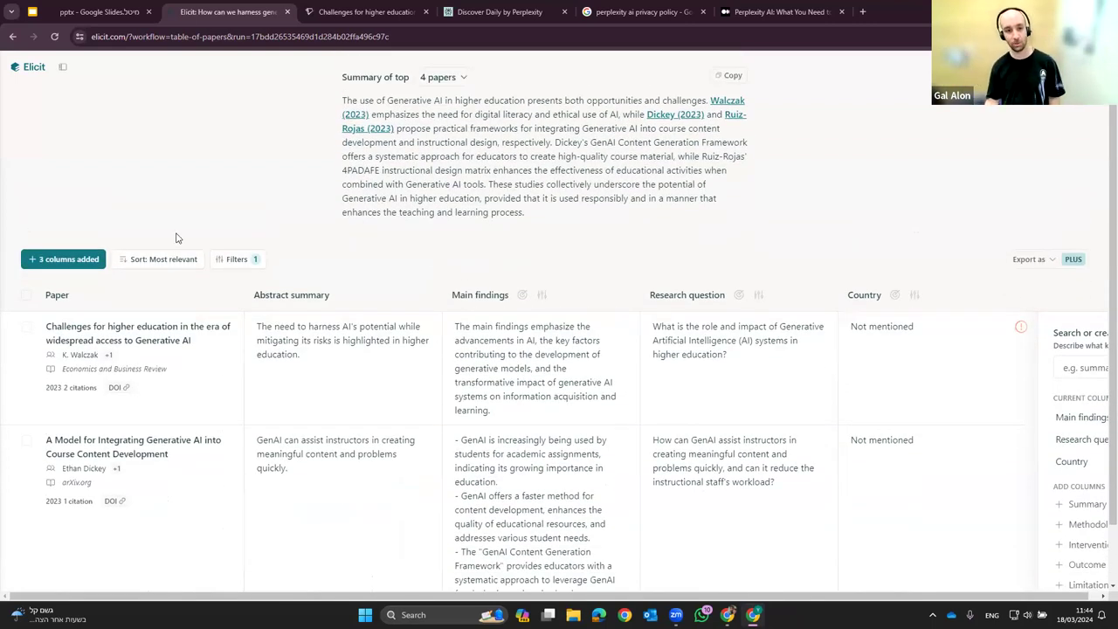
pyautogui.scroll(2, 179, 238)
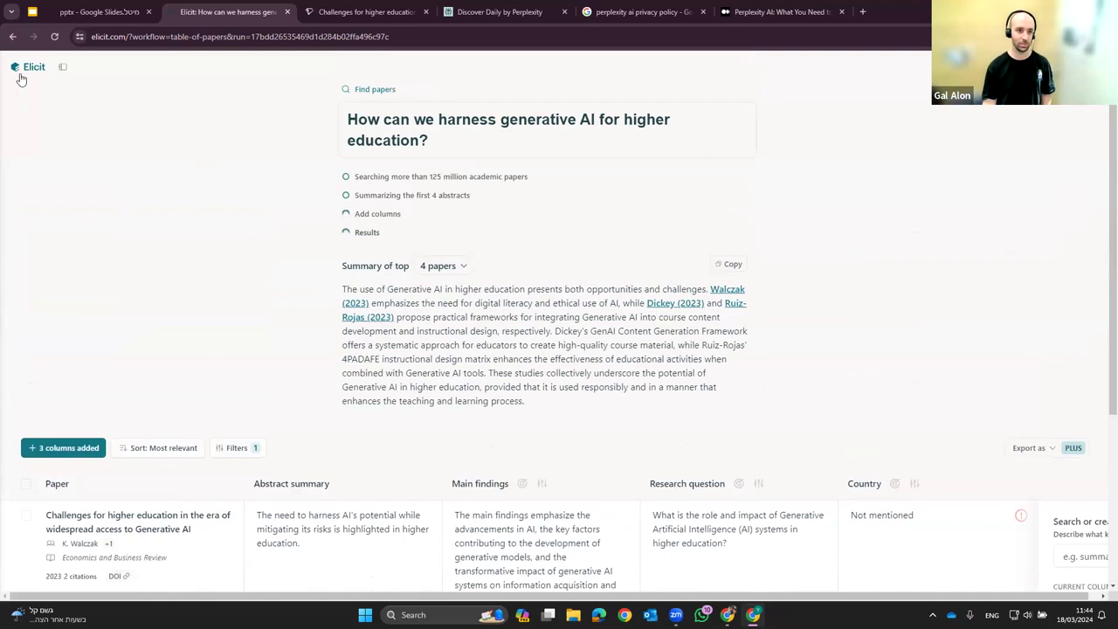
# Return to the home page and compare the Find papers and Extract data from PDFs workflows, ending on the PDF upload
pyautogui.moveTo(29, 83)
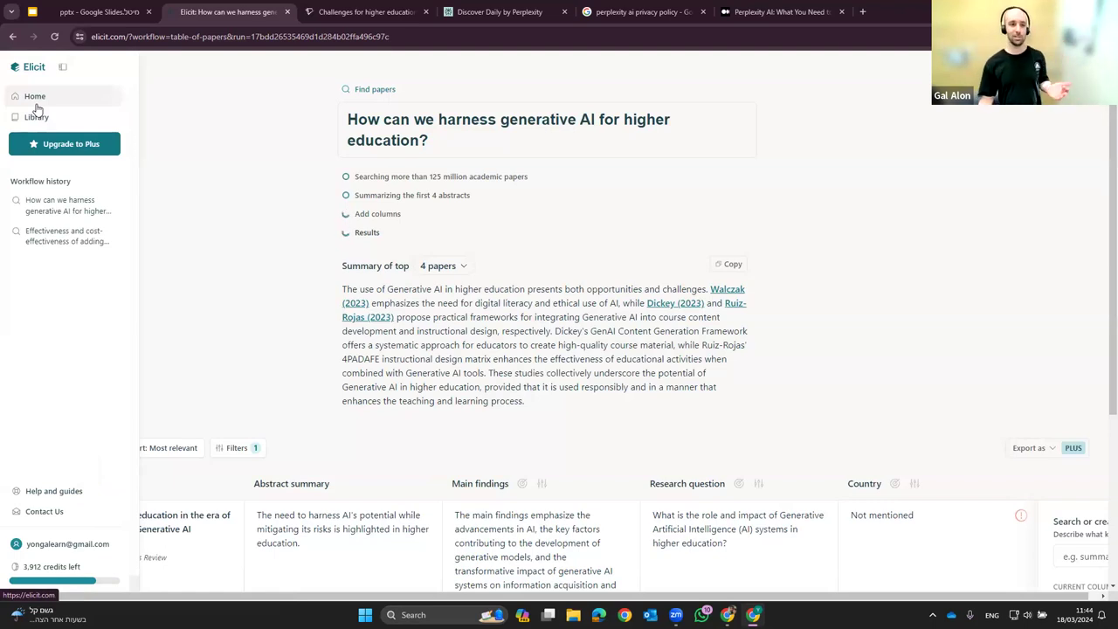
pyautogui.click(37, 107)
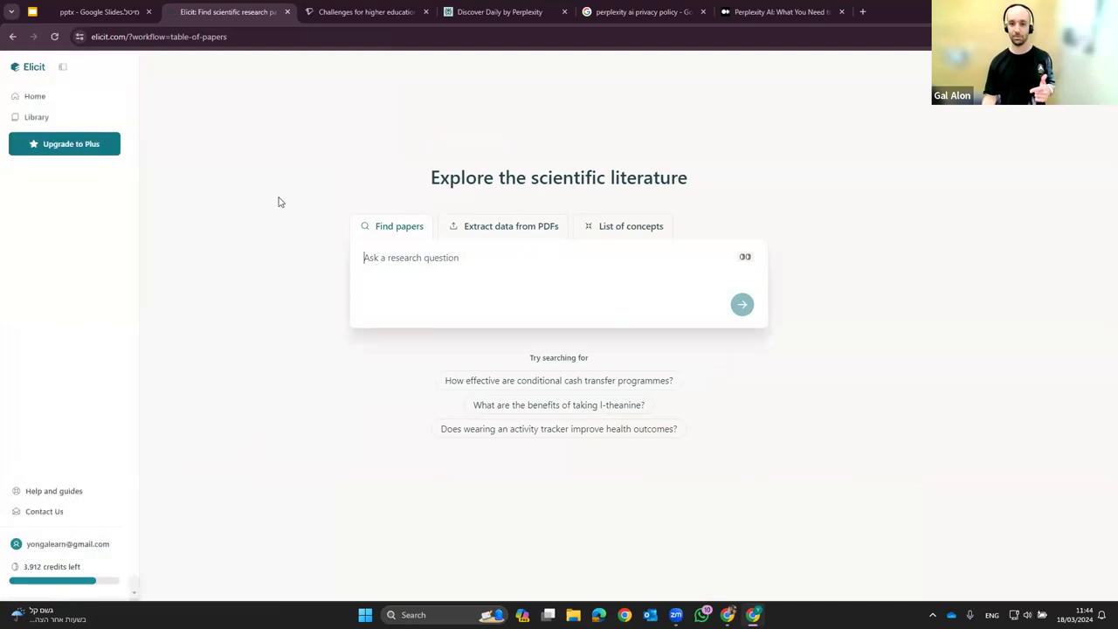
pyautogui.click(503, 235)
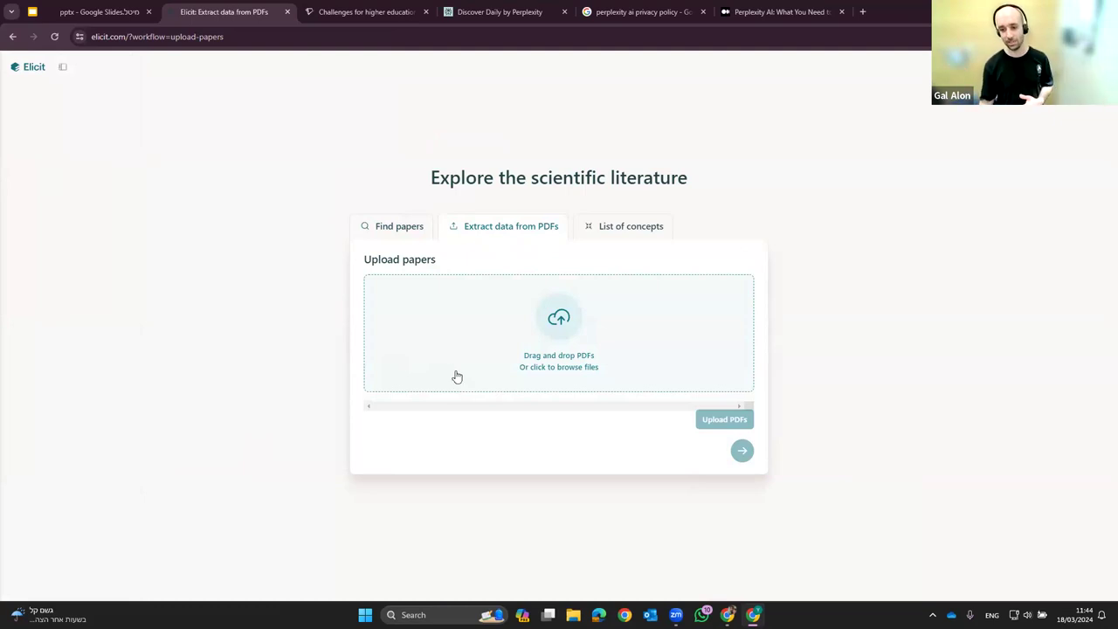
pyautogui.click(413, 231)
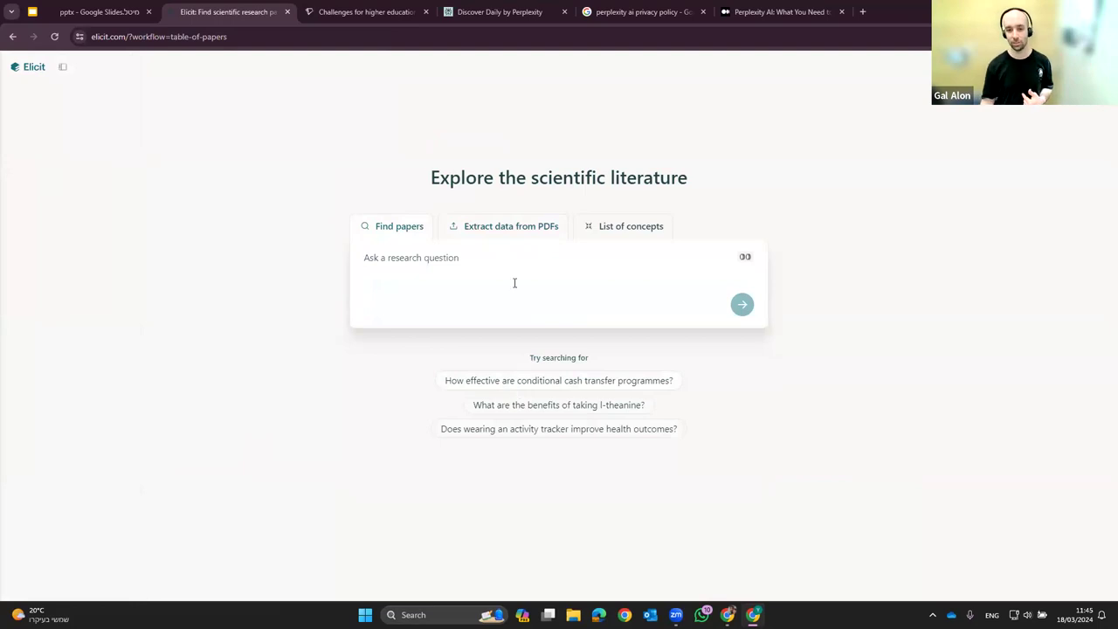
pyautogui.click(520, 238)
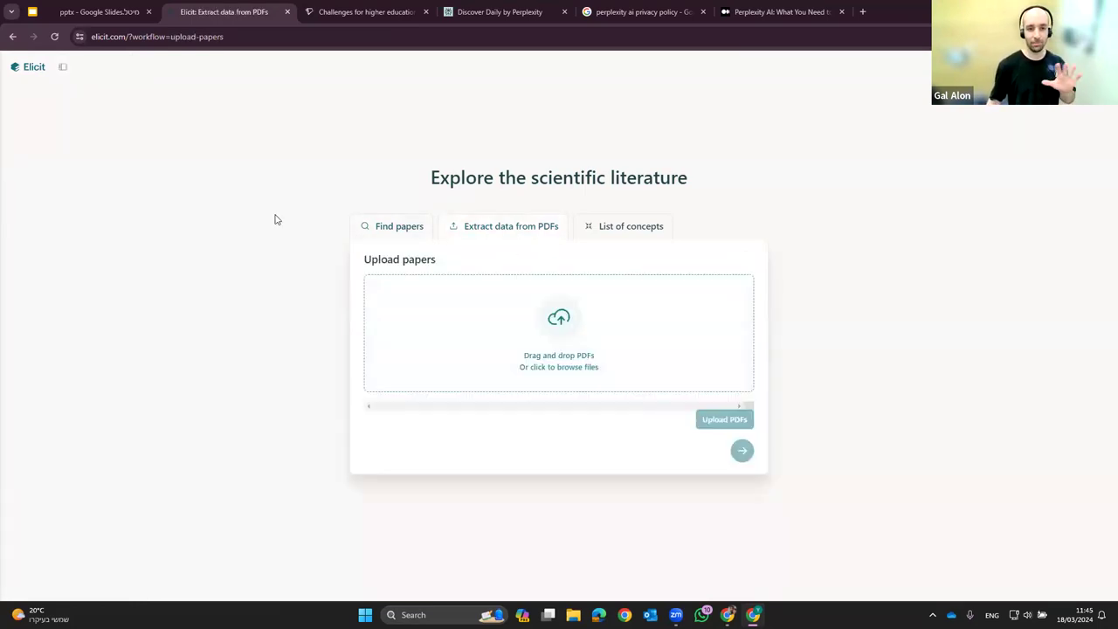
pyautogui.moveTo(21, 128)
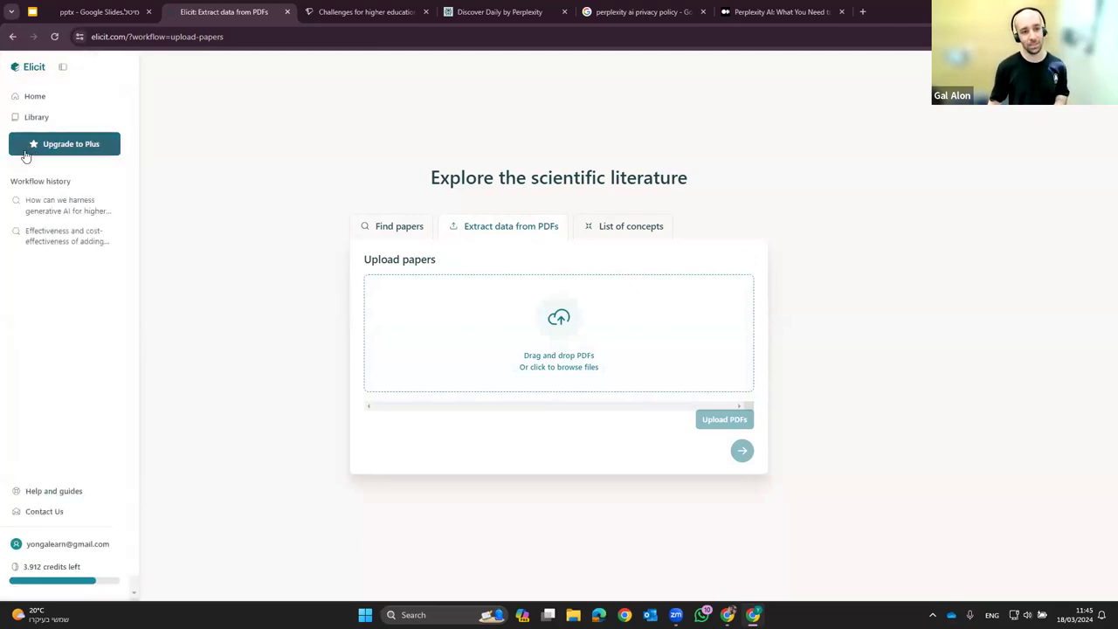